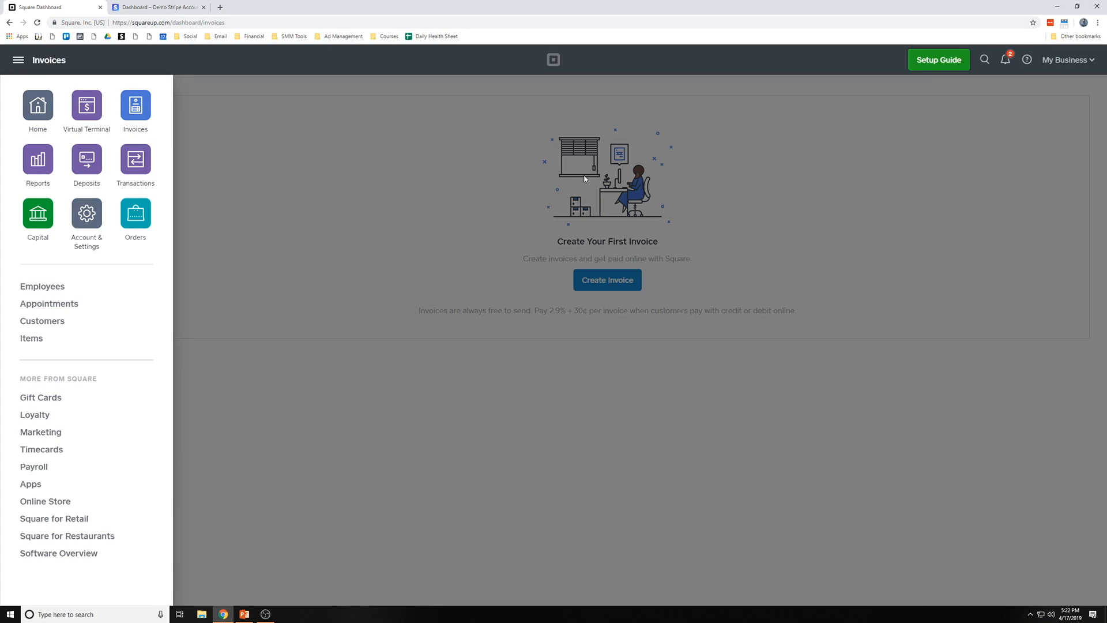
- Create a new invoice and skip the introductory tutorial
{"action": "left_click", "coordinate": [1066, 61]}
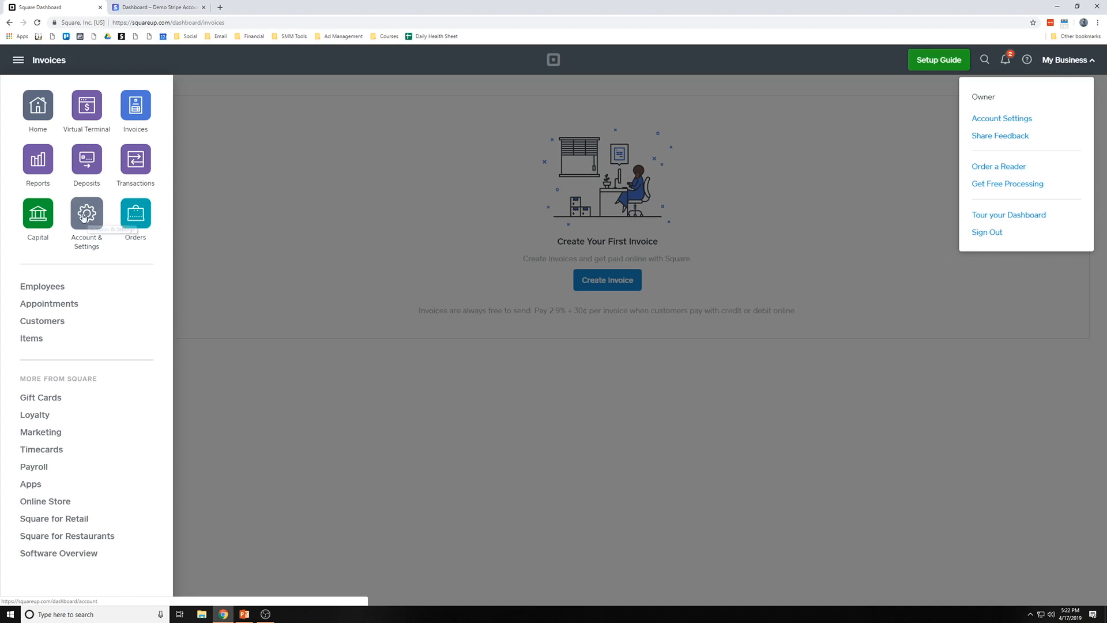
{"action": "left_click", "coordinate": [144, 119]}
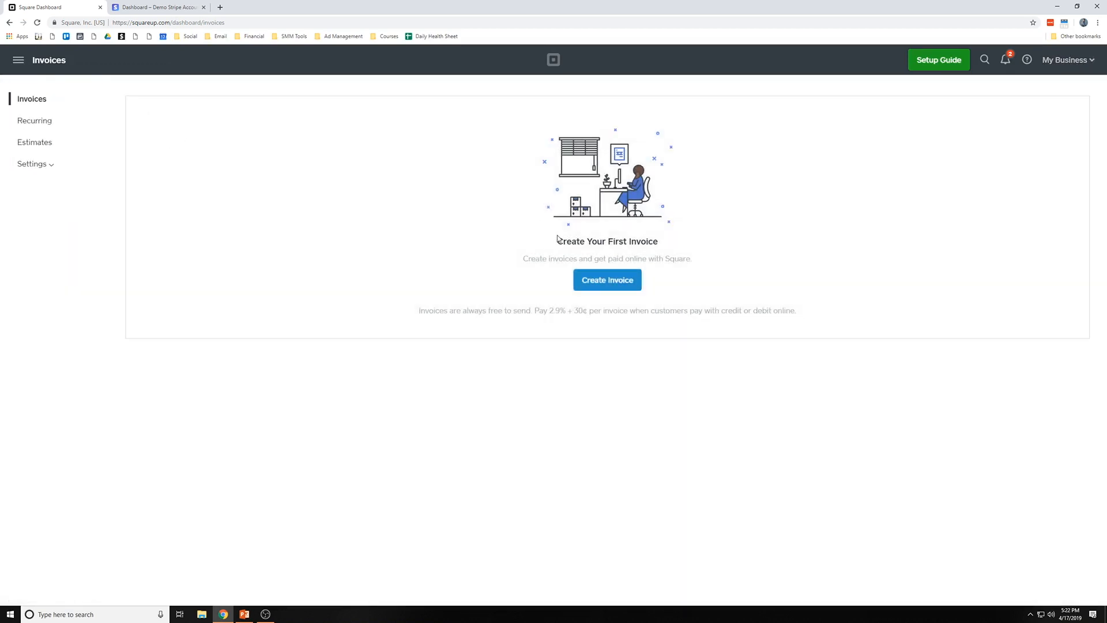
{"action": "left_click", "coordinate": [599, 279]}
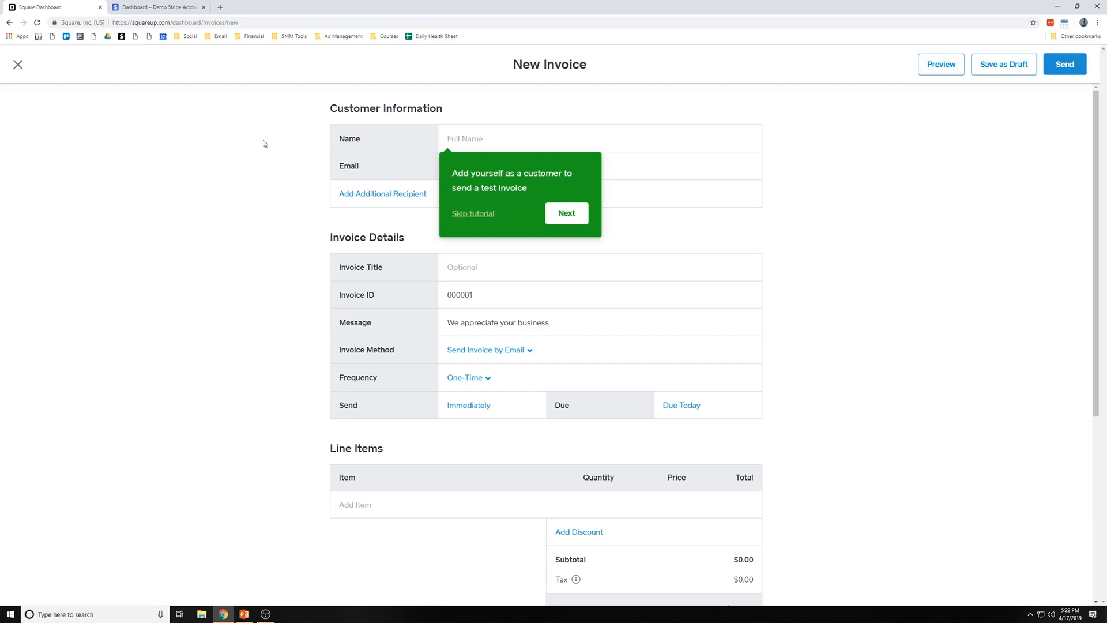
{"action": "left_click", "coordinate": [481, 219]}
- Examine the new invoice's customer fields, invoice details and available frequency options
{"action": "left_click", "coordinate": [479, 139]}
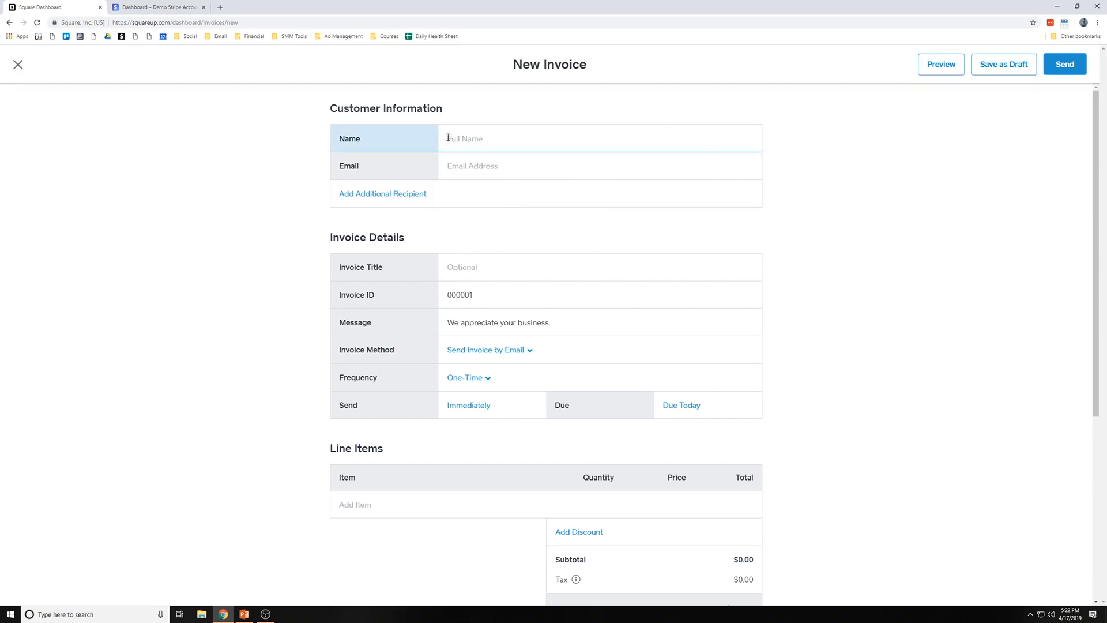
{"action": "left_click", "coordinate": [467, 163]}
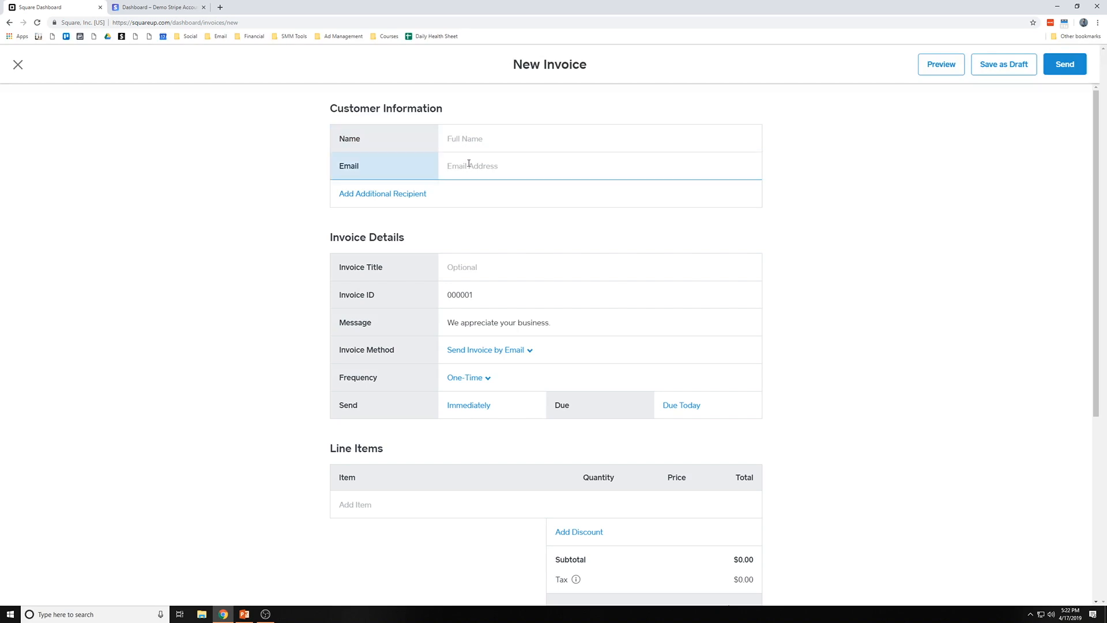
{"action": "scroll", "coordinate": [468, 165], "scroll_direction": "down", "scroll_amount": 1}
{"action": "scroll", "coordinate": [520, 205], "scroll_direction": "up", "scroll_amount": 1}
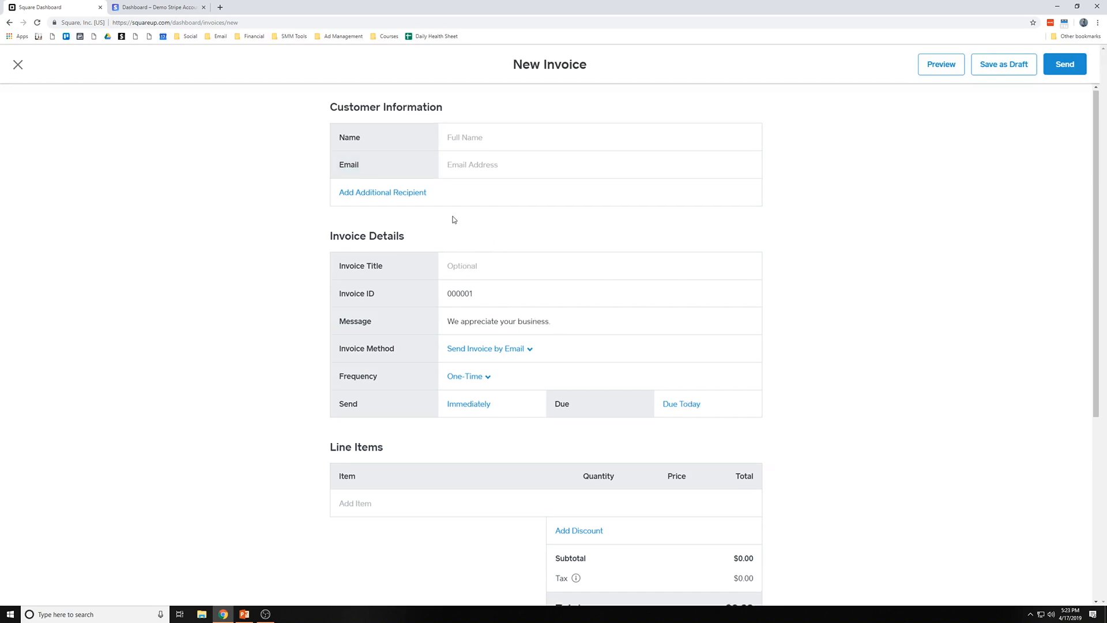
{"action": "scroll", "coordinate": [439, 199], "scroll_direction": "down", "scroll_amount": 2}
{"action": "scroll", "coordinate": [435, 199], "scroll_direction": "up", "scroll_amount": 2}
{"action": "scroll", "coordinate": [421, 205], "scroll_direction": "down", "scroll_amount": 2}
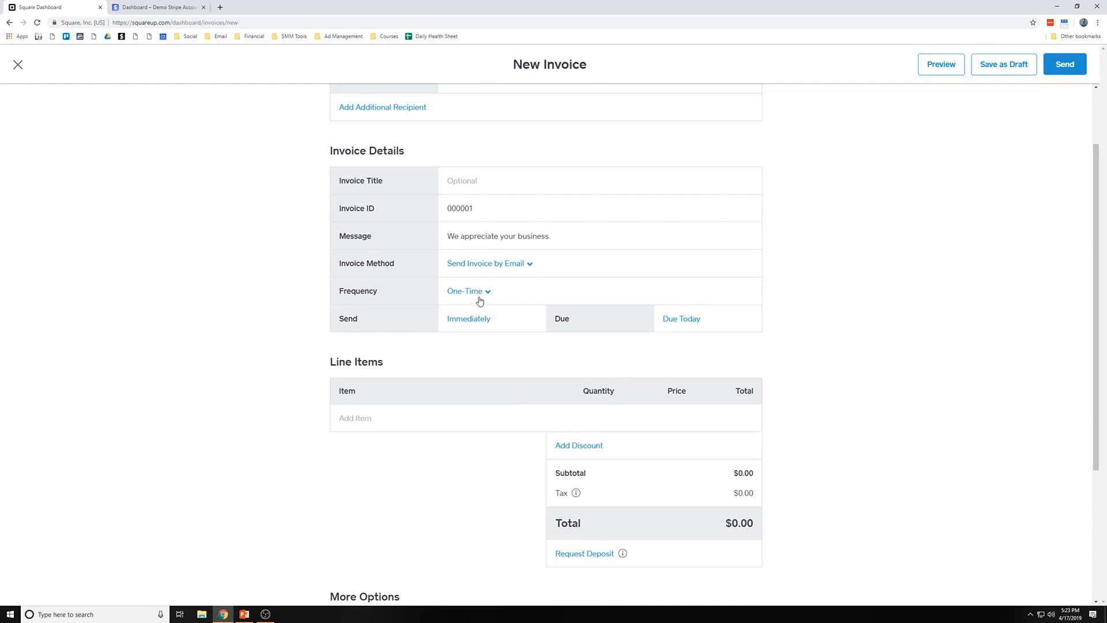
{"action": "scroll", "coordinate": [478, 292], "scroll_direction": "down", "scroll_amount": 1}
{"action": "scroll", "coordinate": [478, 288], "scroll_direction": "up", "scroll_amount": 1}
{"action": "left_click", "coordinate": [478, 295]}
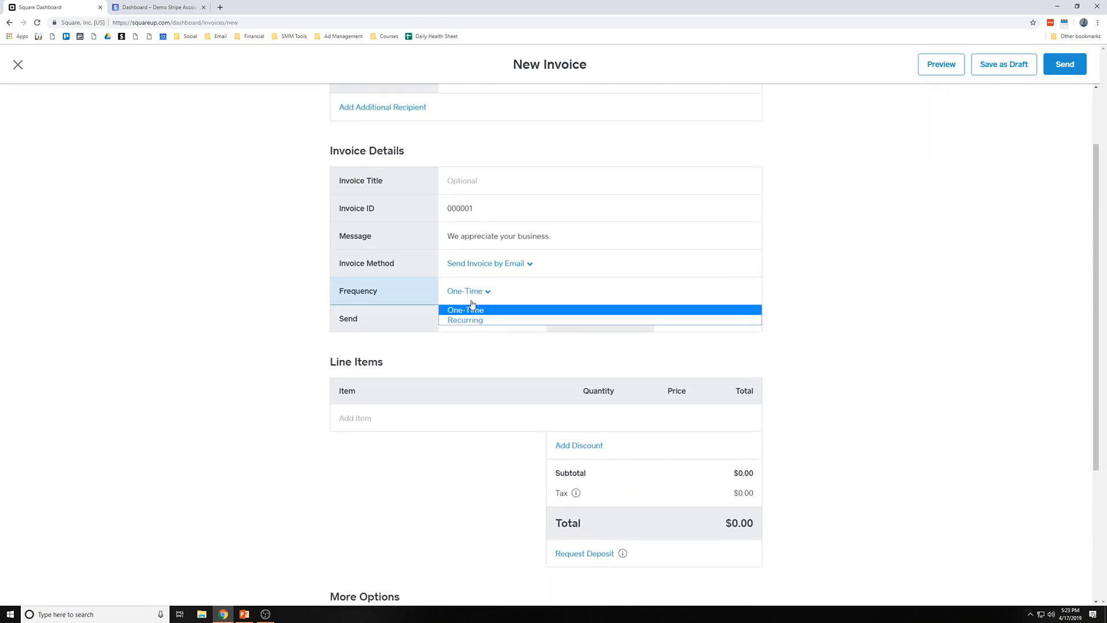
{"action": "left_click", "coordinate": [474, 298]}
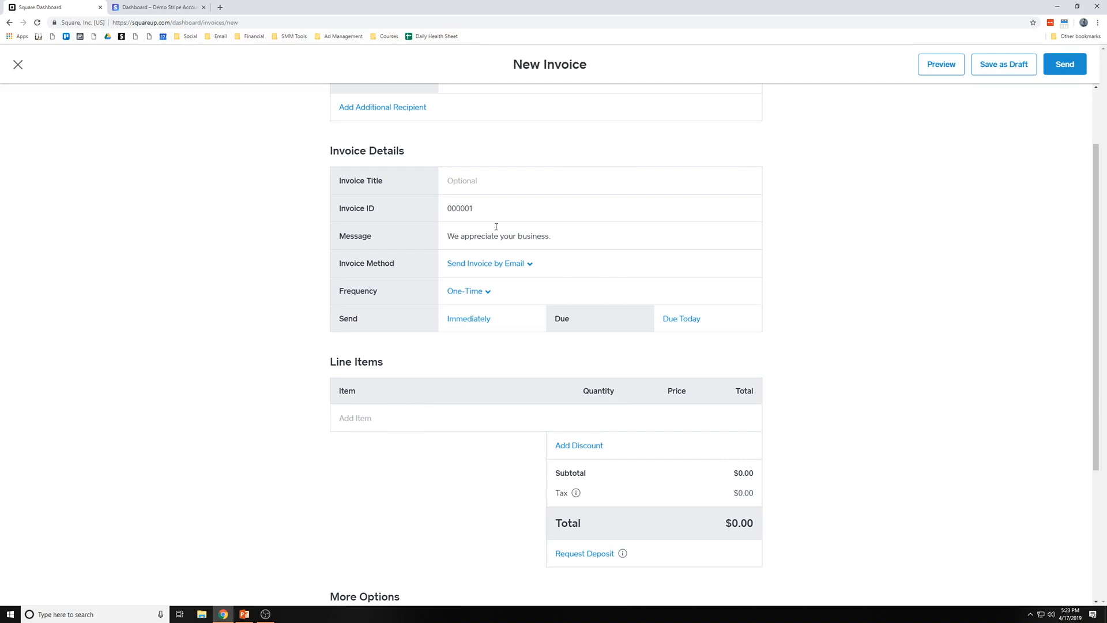
- Enter "Demo Business Facebook Ads Management" as the invoice title
{"action": "left_click", "coordinate": [486, 187]}
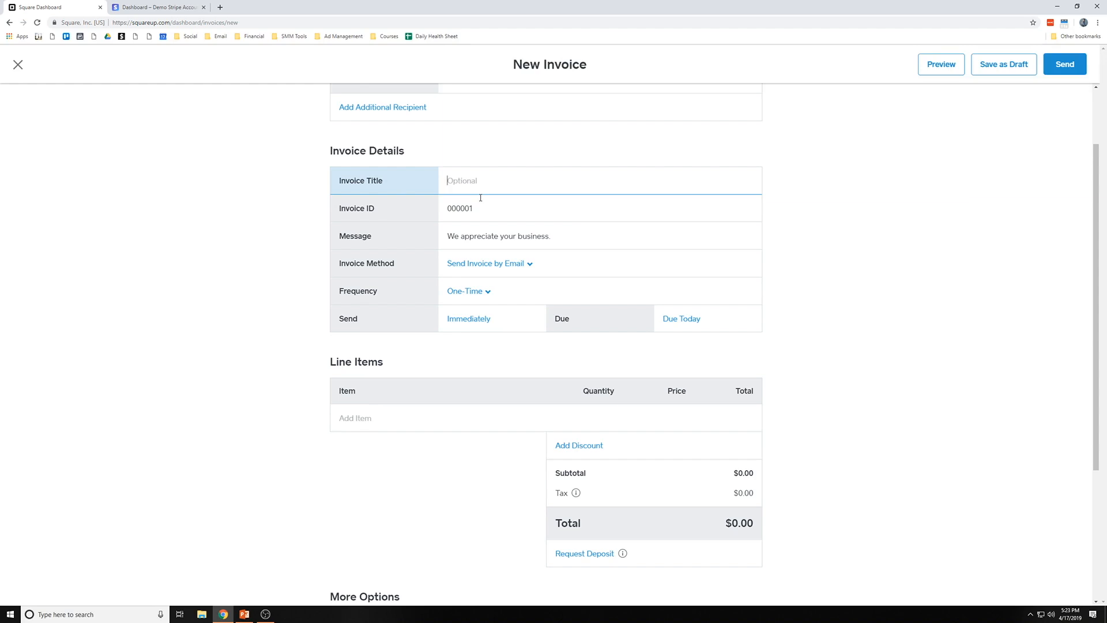
{"action": "type", "text": "Demo Business Facebook Ads Managemen"}
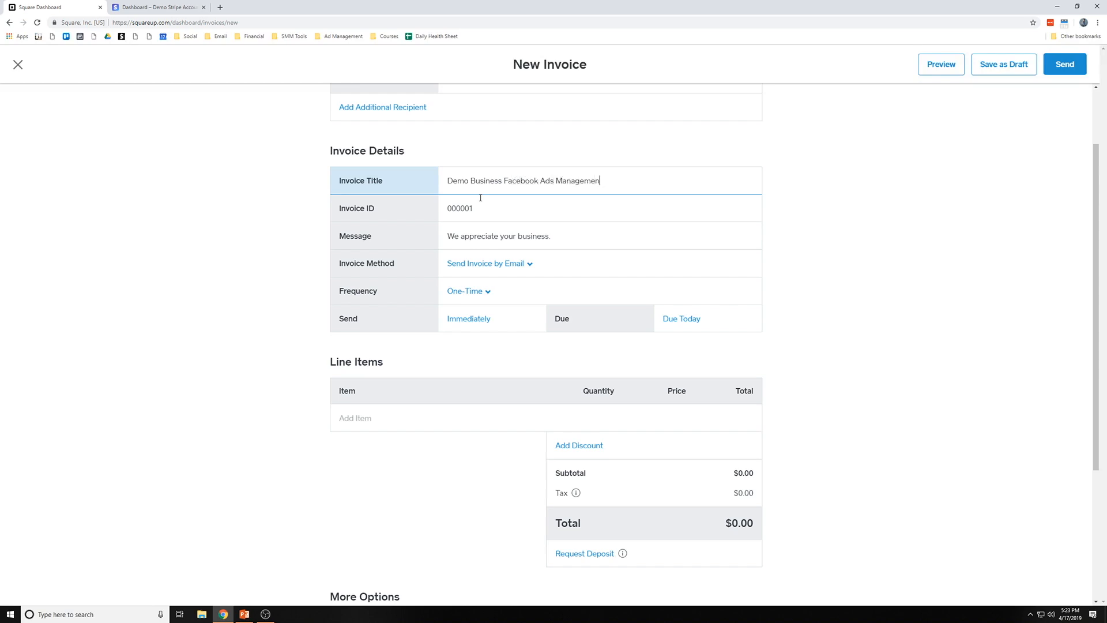
{"action": "type", "text": "t"}
- Add a line item named with the copied invoice title and set its price to $1,500.00
{"action": "key", "text": "ctrl+a"}
{"action": "key", "text": "ctrl+c"}
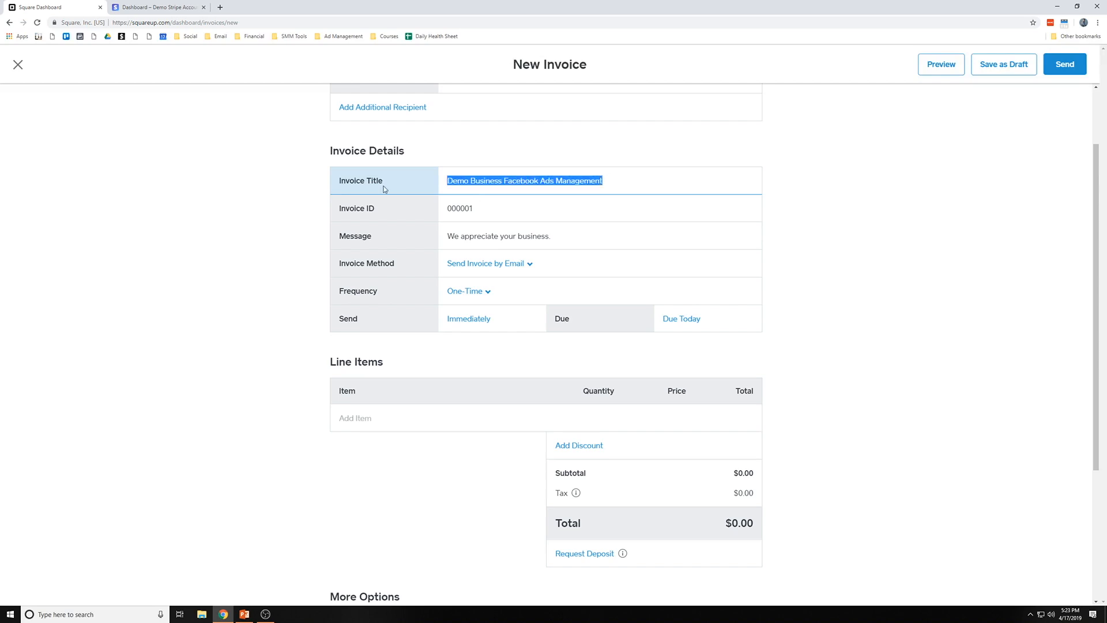
{"action": "left_click", "coordinate": [369, 417]}
{"action": "key", "text": "ctrl+v"}
{"action": "left_click", "coordinate": [545, 442]}
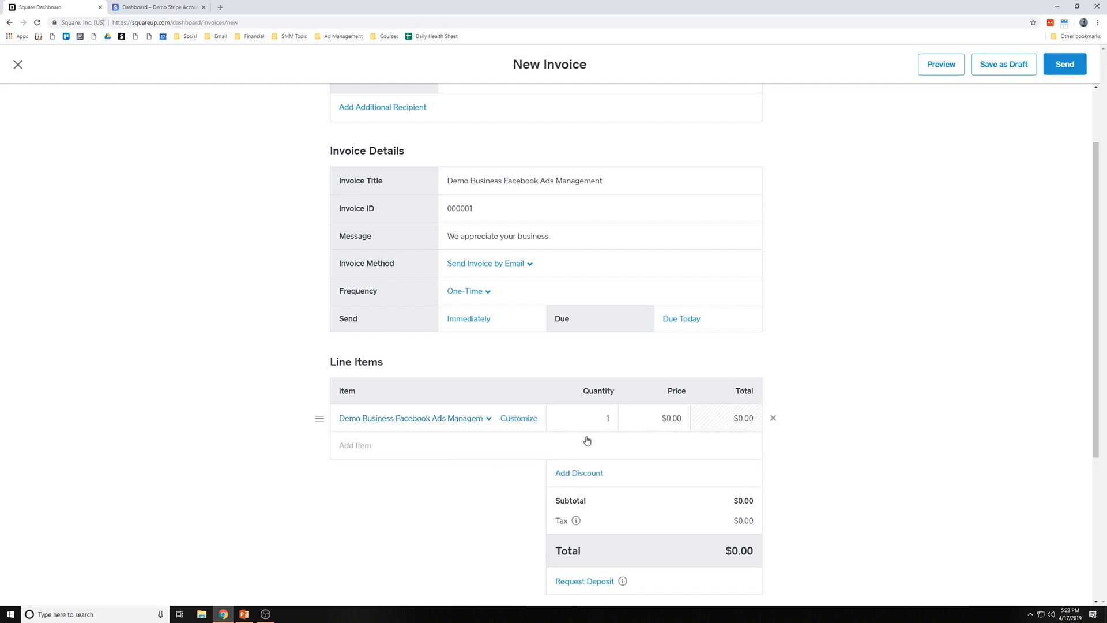
{"action": "left_click", "coordinate": [668, 417]}
{"action": "type", "text": "1500"}
{"action": "left_click", "coordinate": [811, 381]}
- Open the line item's customization details and close them without adding a note
{"action": "scroll", "coordinate": [749, 395], "scroll_direction": "down", "scroll_amount": 1}
{"action": "scroll", "coordinate": [438, 433], "scroll_direction": "down", "scroll_amount": 1}
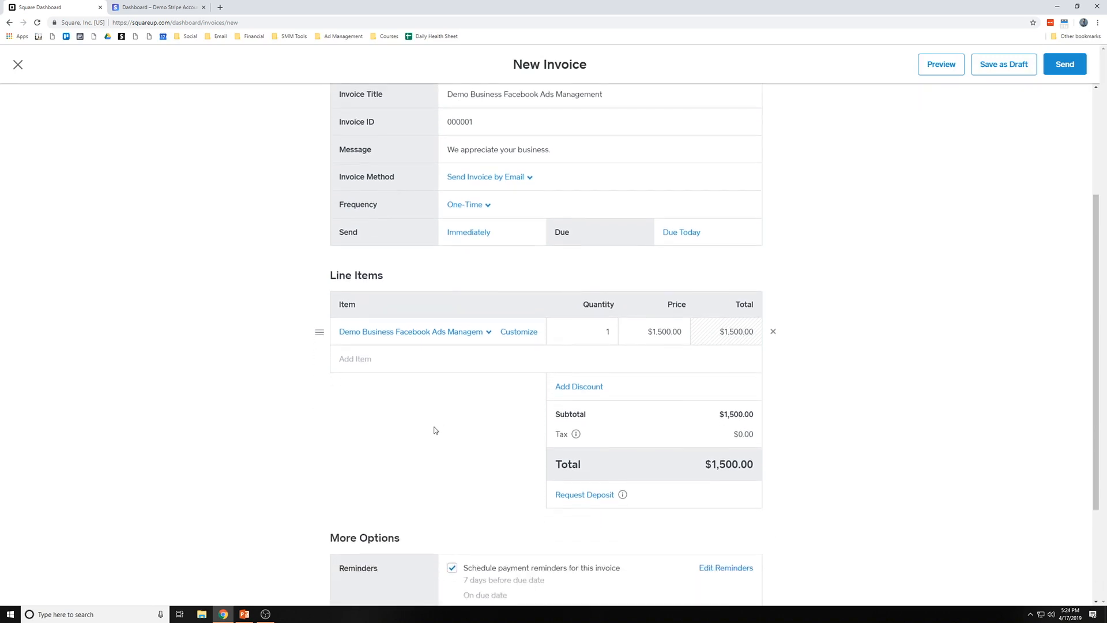
{"action": "scroll", "coordinate": [454, 425], "scroll_direction": "up", "scroll_amount": 1}
{"action": "left_click", "coordinate": [531, 376]}
{"action": "left_click", "coordinate": [563, 348]}
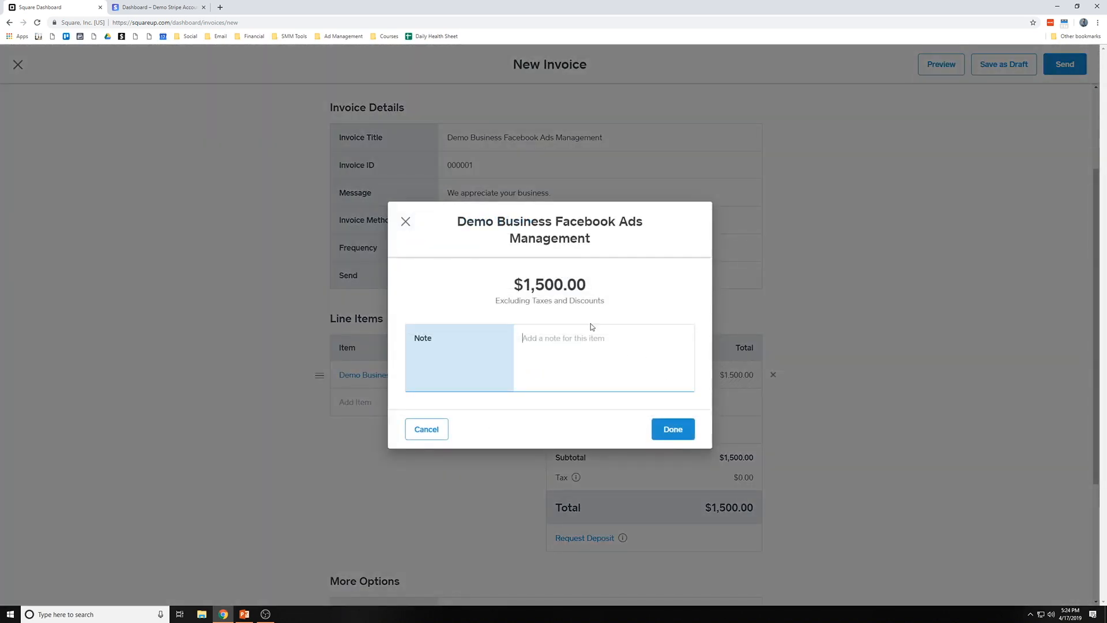
{"action": "left_click", "coordinate": [673, 429]}
- Review the invoice from customer information to the deposit, reminder, shipping, tipping, card-on-file and attachment options
{"action": "scroll", "coordinate": [485, 447], "scroll_direction": "down", "scroll_amount": 3}
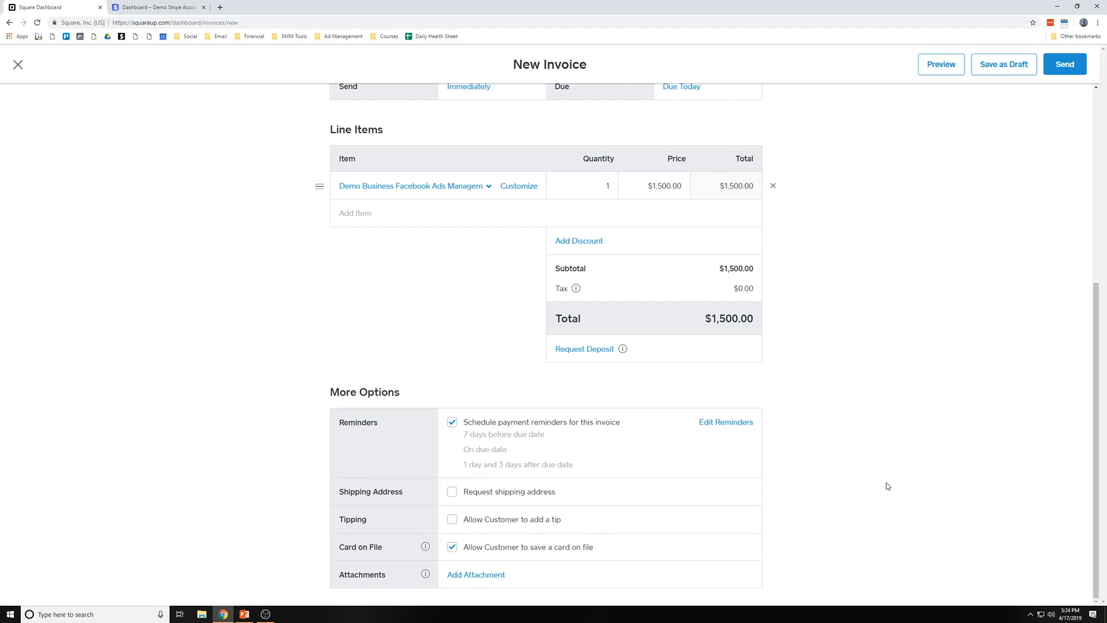
{"action": "scroll", "coordinate": [886, 486], "scroll_direction": "up", "scroll_amount": 6}
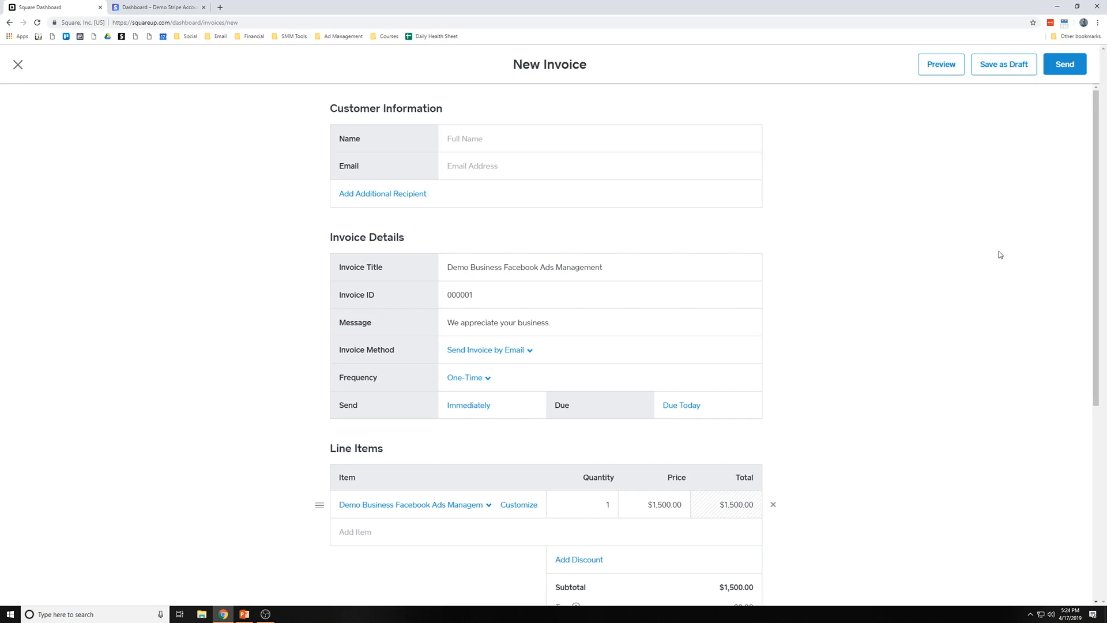
{"action": "scroll", "coordinate": [744, 459], "scroll_direction": "down", "scroll_amount": 5}
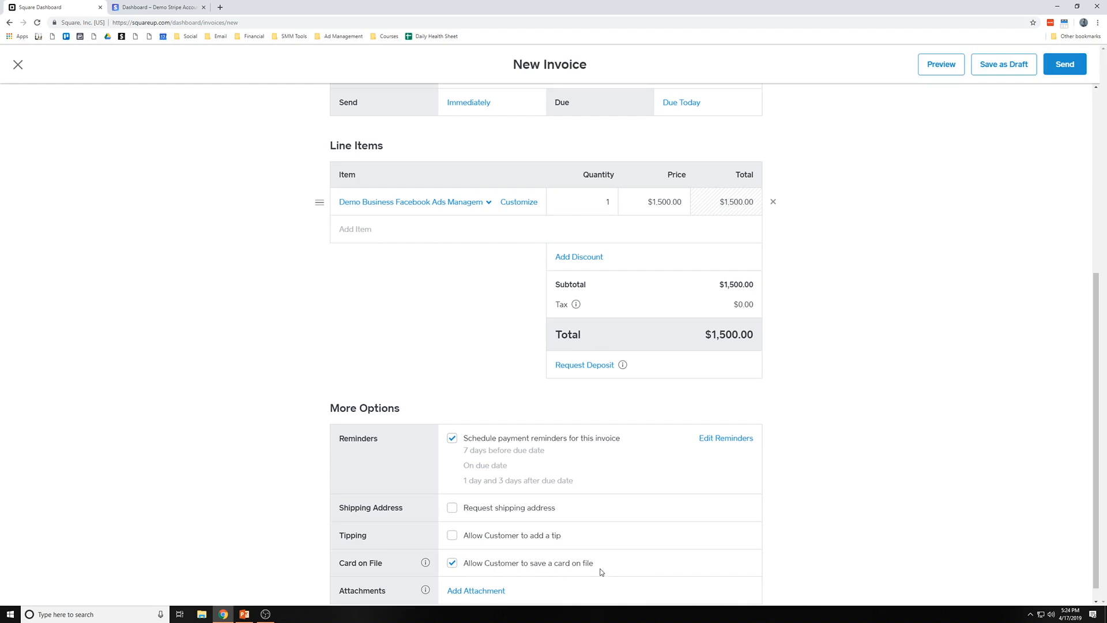
{"action": "scroll", "coordinate": [903, 479], "scroll_direction": "up", "scroll_amount": 4}
{"action": "scroll", "coordinate": [902, 479], "scroll_direction": "up", "scroll_amount": 1}
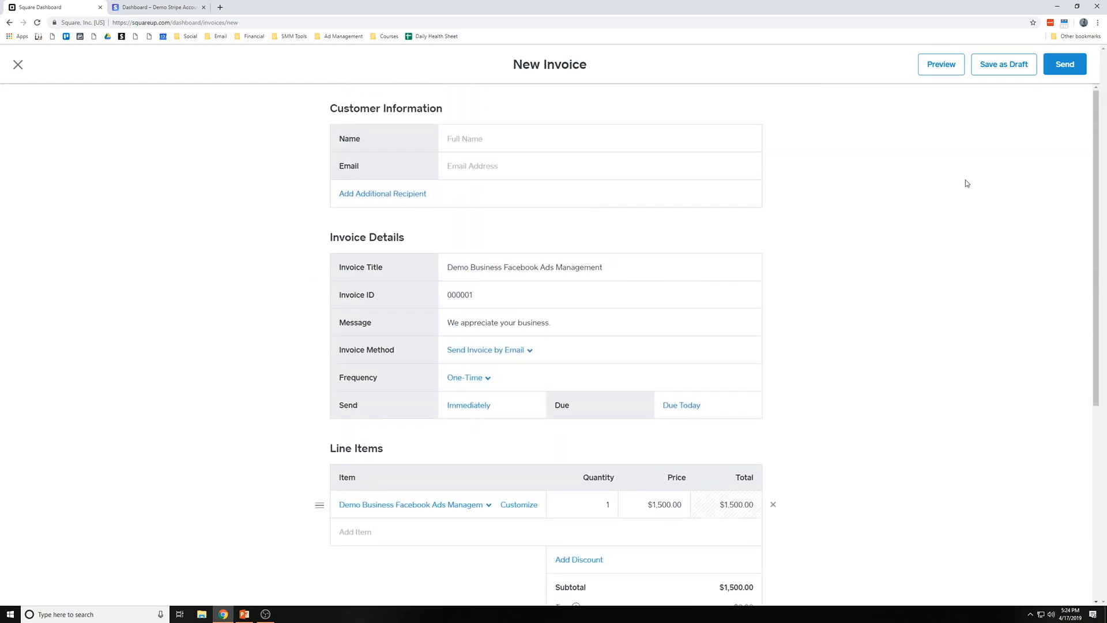
{"action": "scroll", "coordinate": [952, 210], "scroll_direction": "down", "scroll_amount": 1}
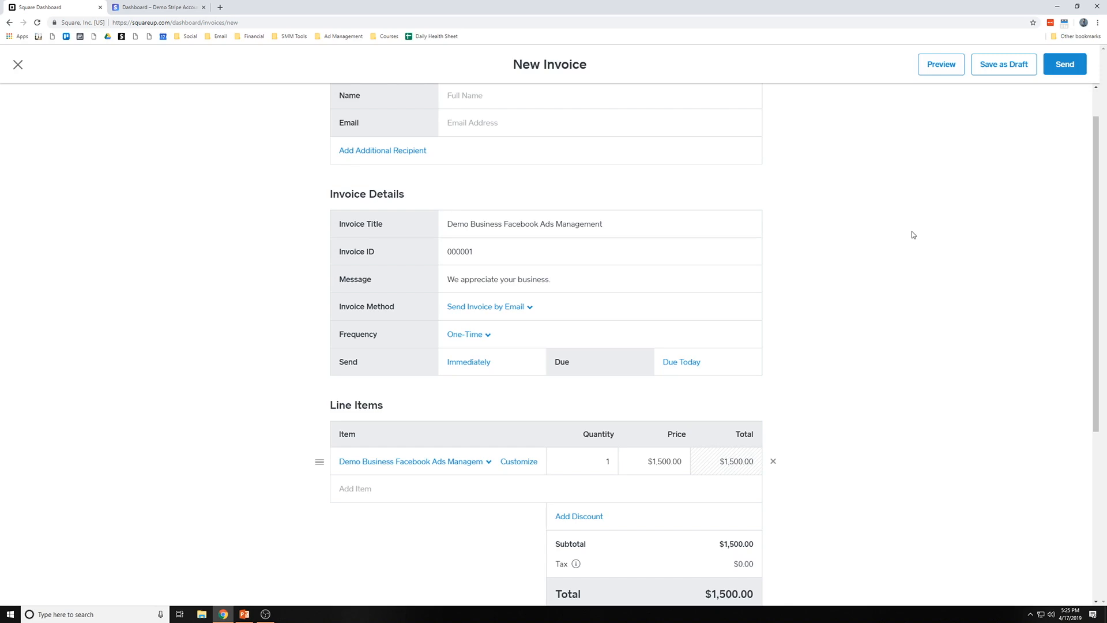
{"action": "scroll", "coordinate": [911, 233], "scroll_direction": "down", "scroll_amount": 2}
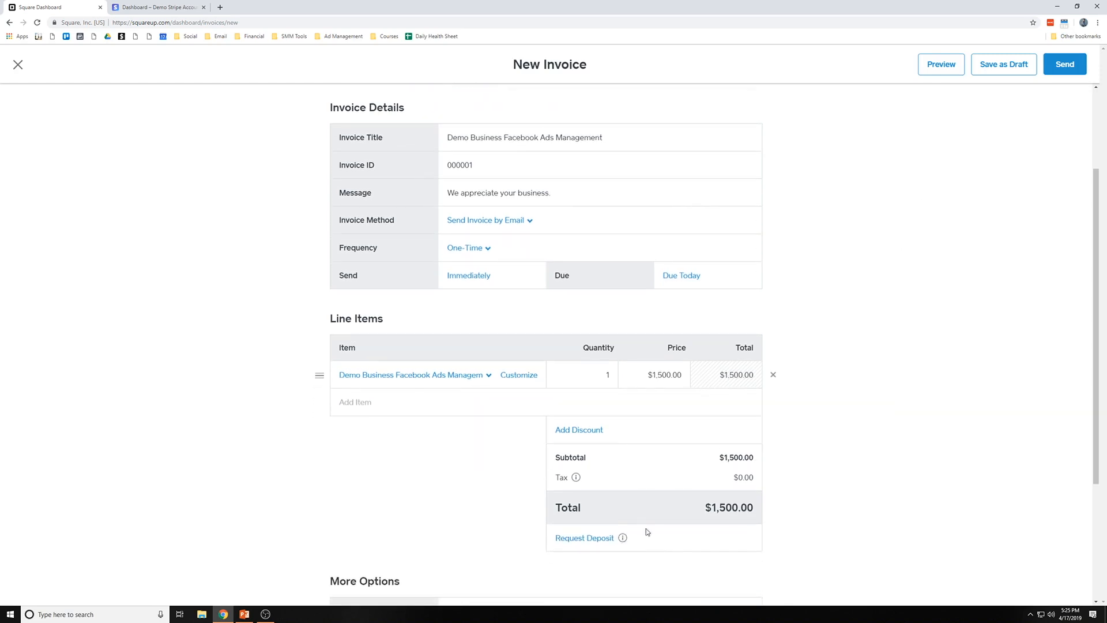
{"action": "scroll", "coordinate": [855, 313], "scroll_direction": "up", "scroll_amount": 2}
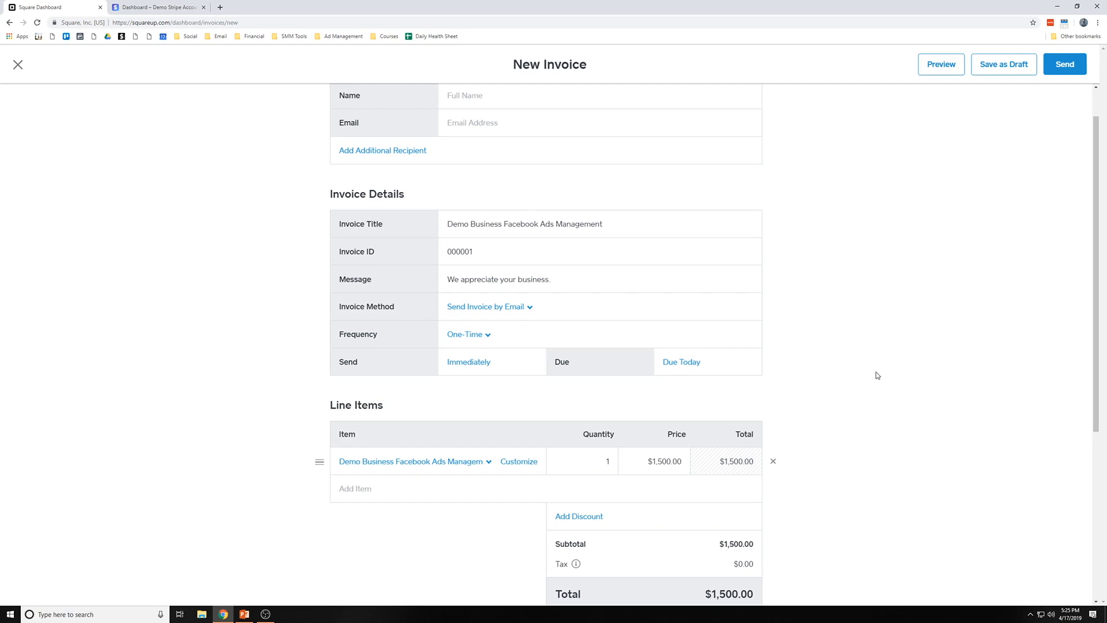
{"action": "scroll", "coordinate": [881, 369], "scroll_direction": "up", "scroll_amount": 1}
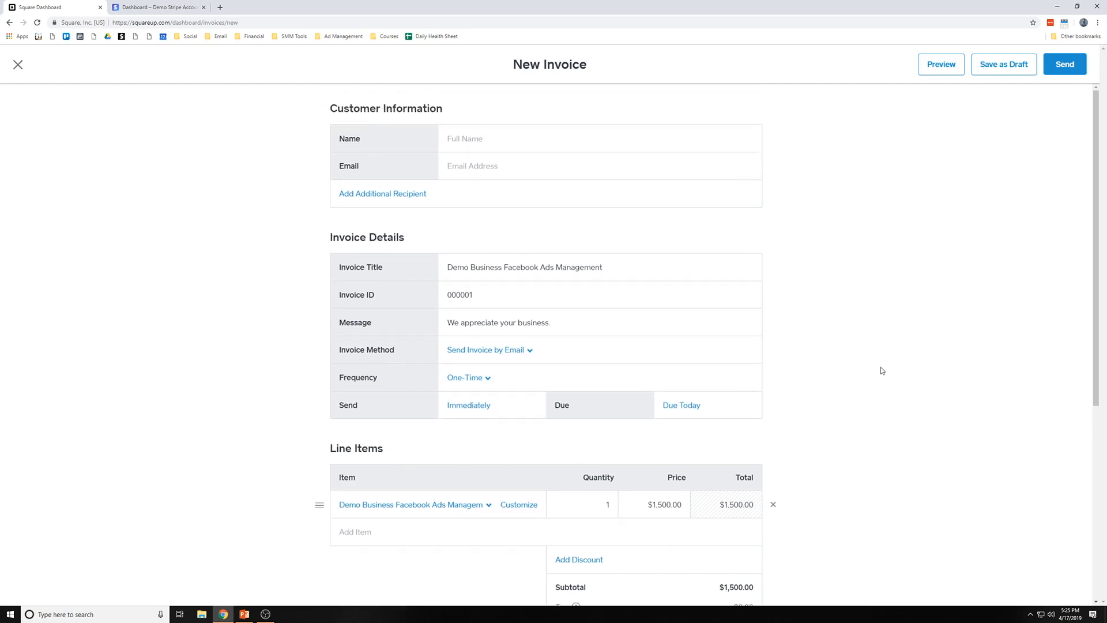
- Change the invoice's frequency to Recurring
{"action": "left_click", "coordinate": [483, 379]}
{"action": "left_click", "coordinate": [481, 386]}
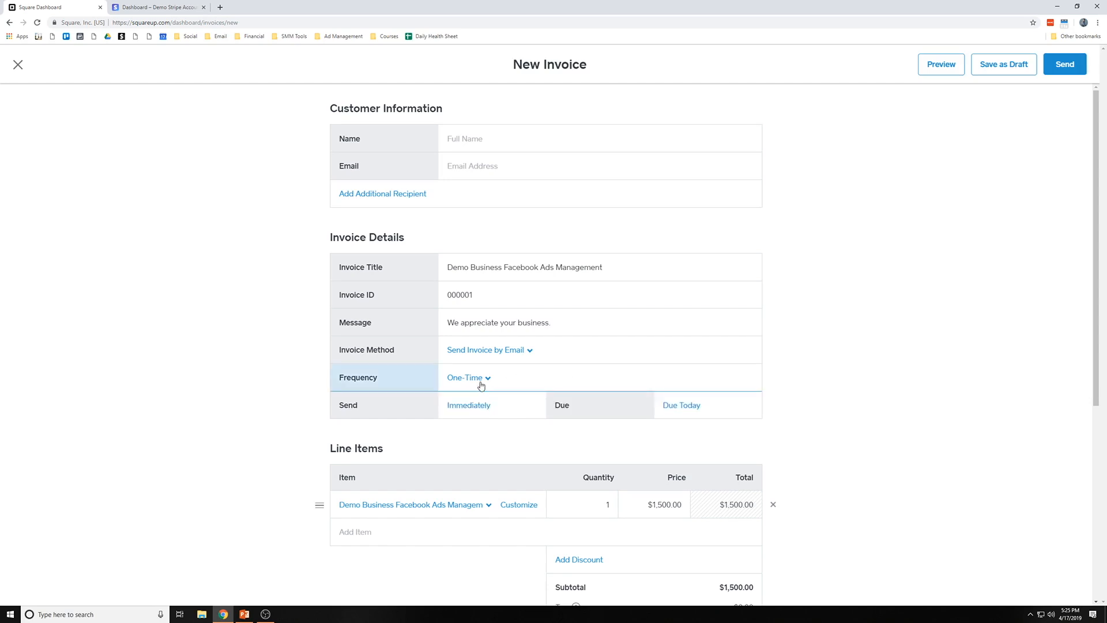
{"action": "scroll", "coordinate": [855, 341], "scroll_direction": "down", "scroll_amount": 1}
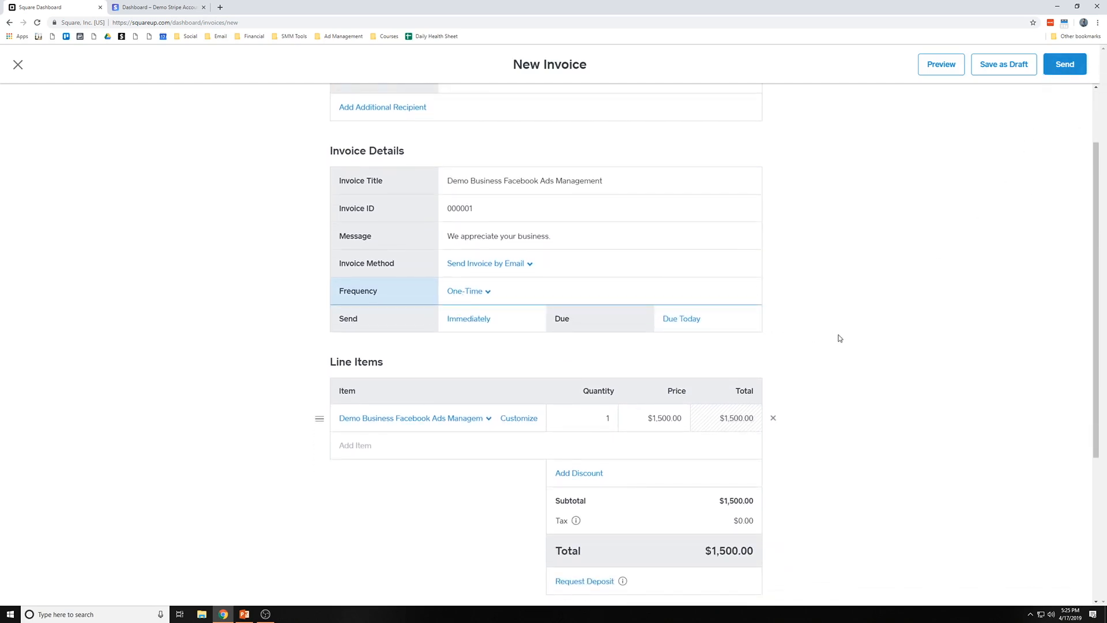
{"action": "scroll", "coordinate": [847, 346], "scroll_direction": "up", "scroll_amount": 2}
{"action": "scroll", "coordinate": [798, 222], "scroll_direction": "down", "scroll_amount": 1}
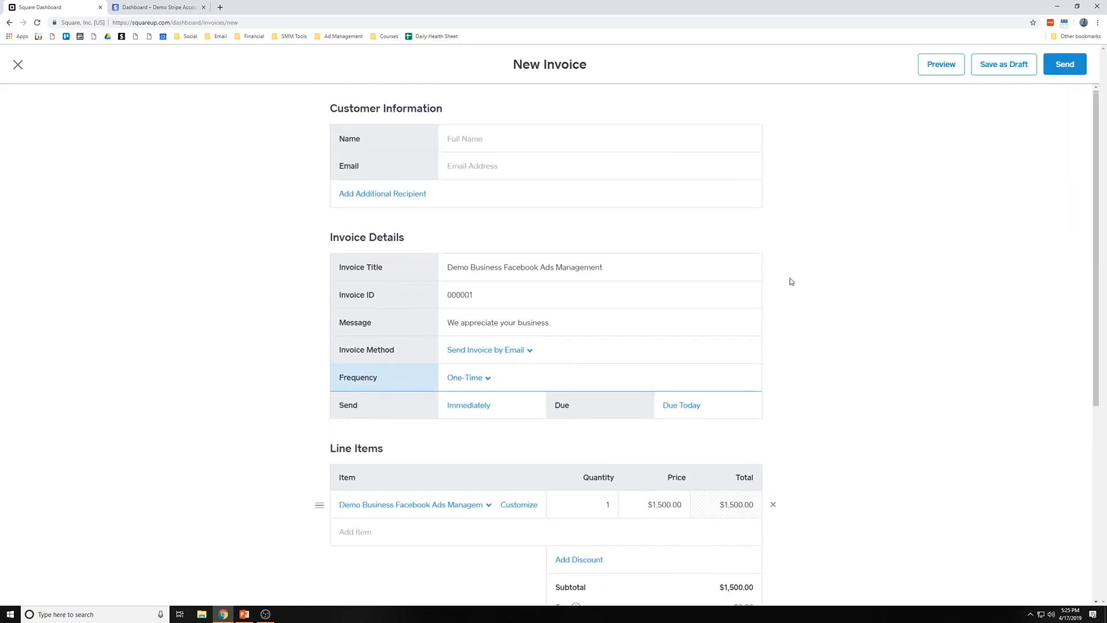
{"action": "scroll", "coordinate": [793, 282], "scroll_direction": "up", "scroll_amount": 1}
{"action": "left_click", "coordinate": [459, 377]}
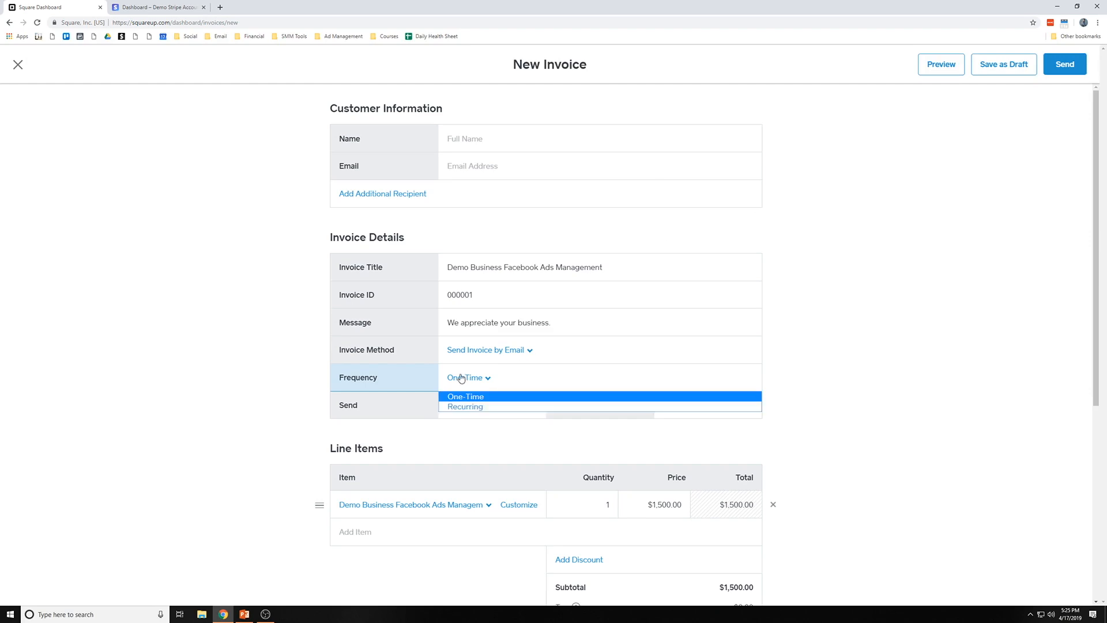
{"action": "left_click", "coordinate": [475, 407]}
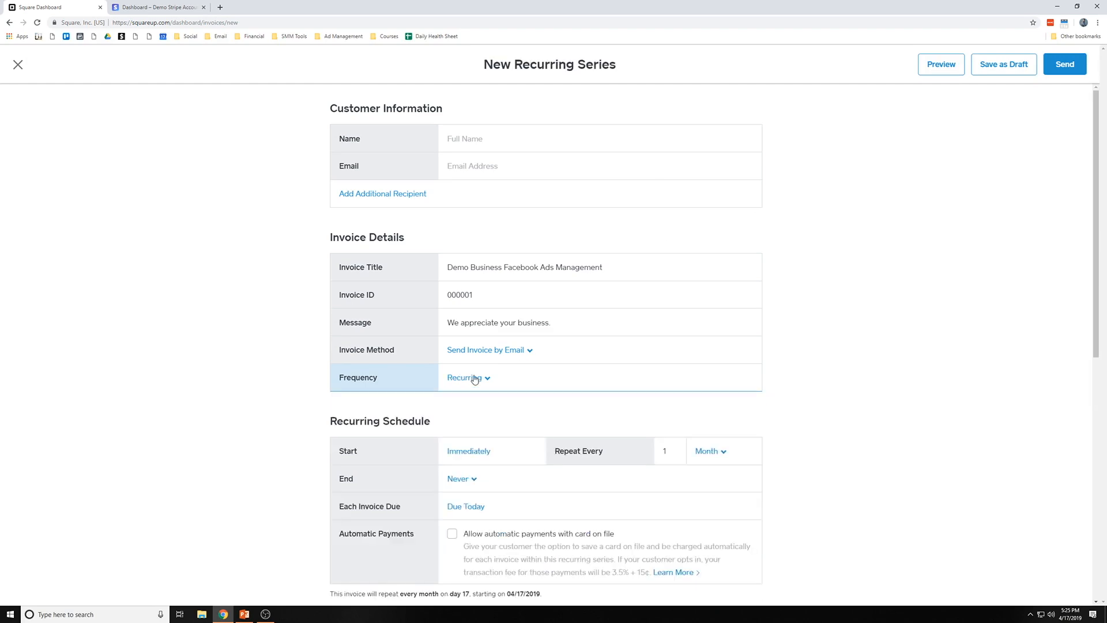
- Review the recurring series settings and the available invoice methods, keeping Send Invoice by Email
{"action": "scroll", "coordinate": [476, 243], "scroll_direction": "down", "scroll_amount": 2}
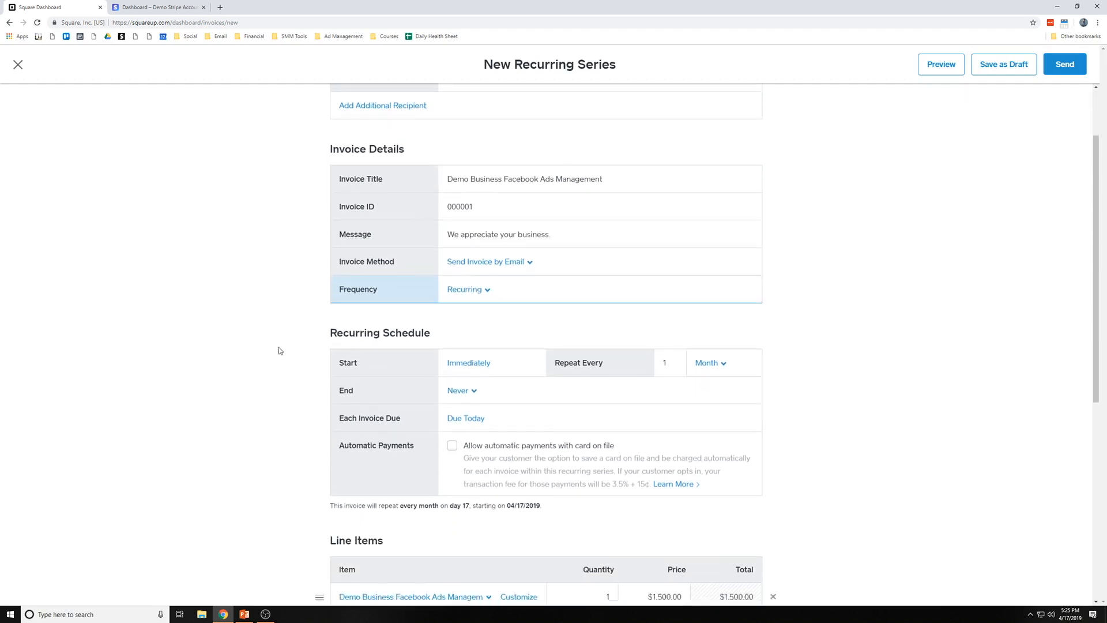
{"action": "left_click", "coordinate": [484, 221]}
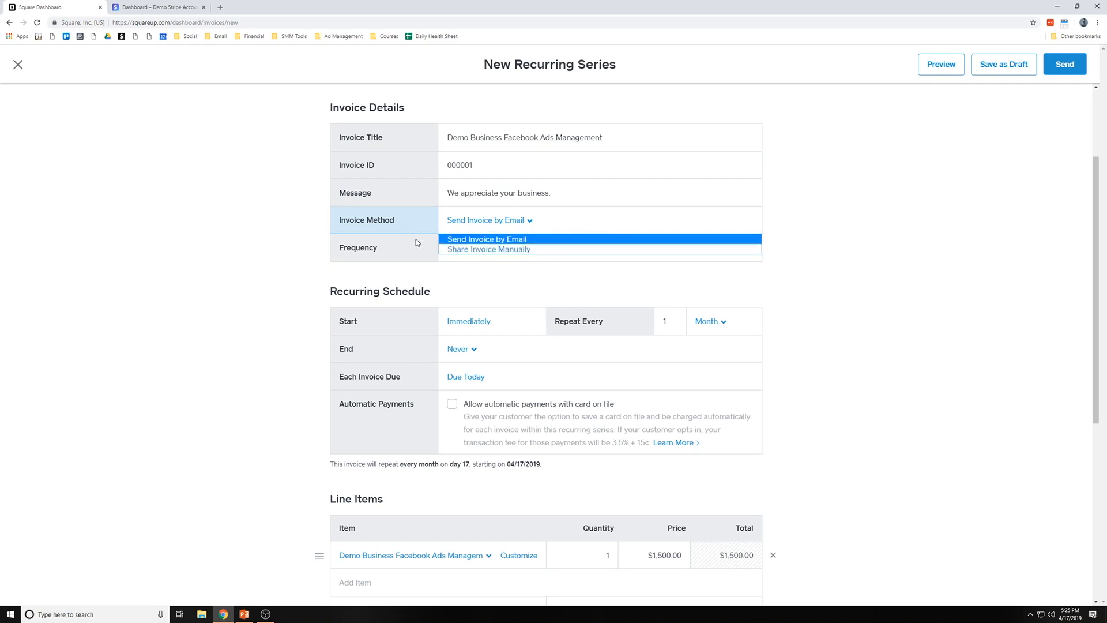
{"action": "left_click", "coordinate": [516, 225]}
{"action": "scroll", "coordinate": [518, 271], "scroll_direction": "up", "scroll_amount": 3}
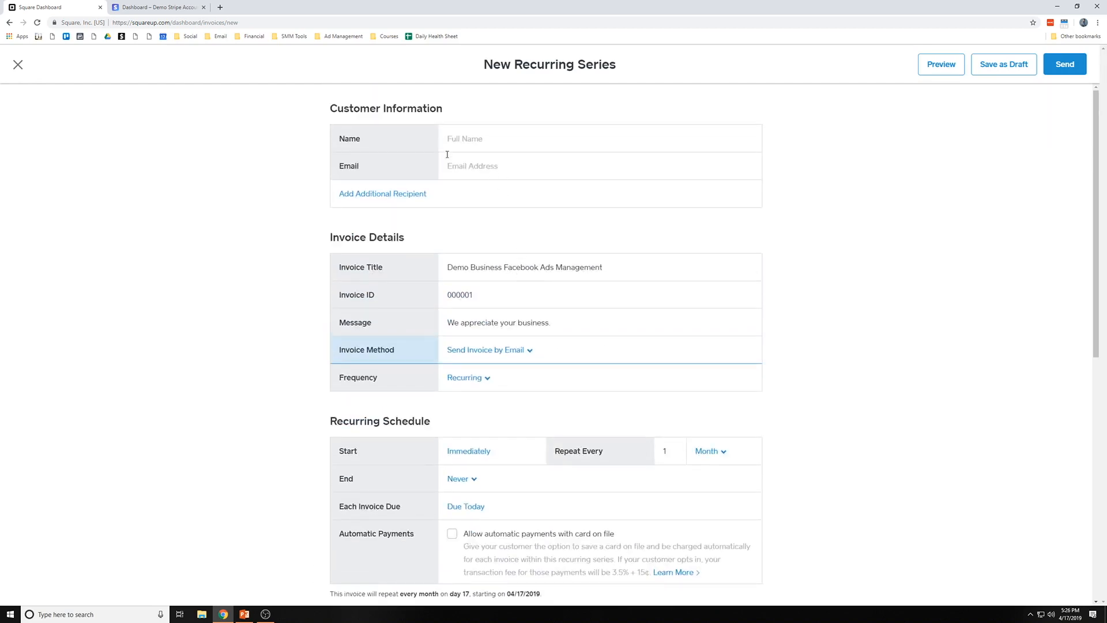
{"action": "scroll", "coordinate": [252, 274], "scroll_direction": "down", "scroll_amount": 3}
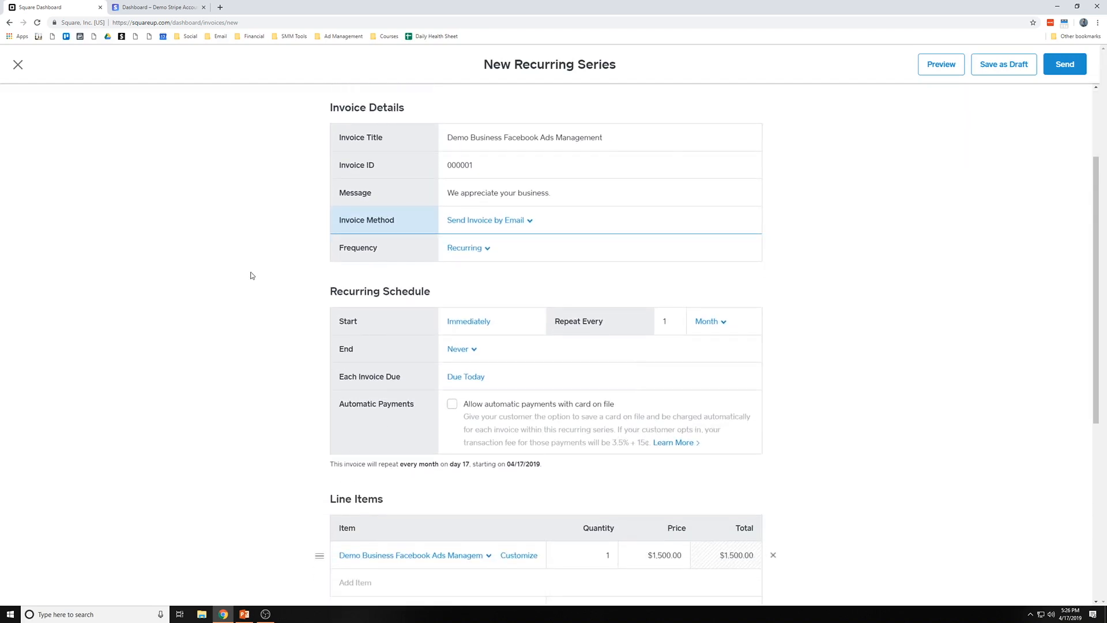
- Look at the start date choices in the recurring schedule and keep the series starting Immediately
{"action": "left_click", "coordinate": [464, 279]}
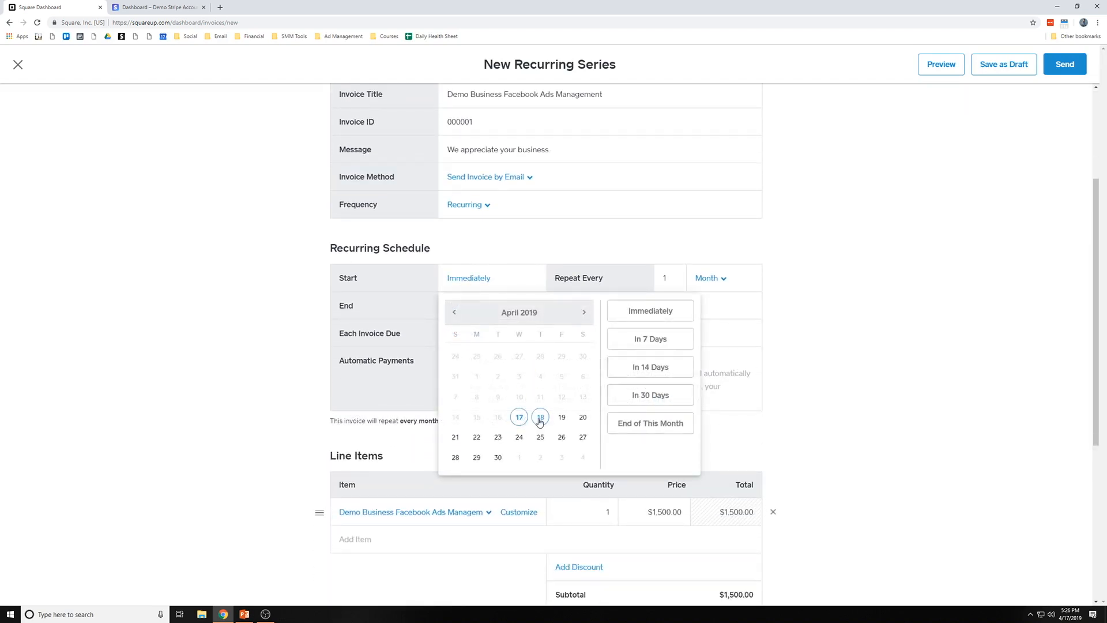
{"action": "left_click", "coordinate": [852, 249]}
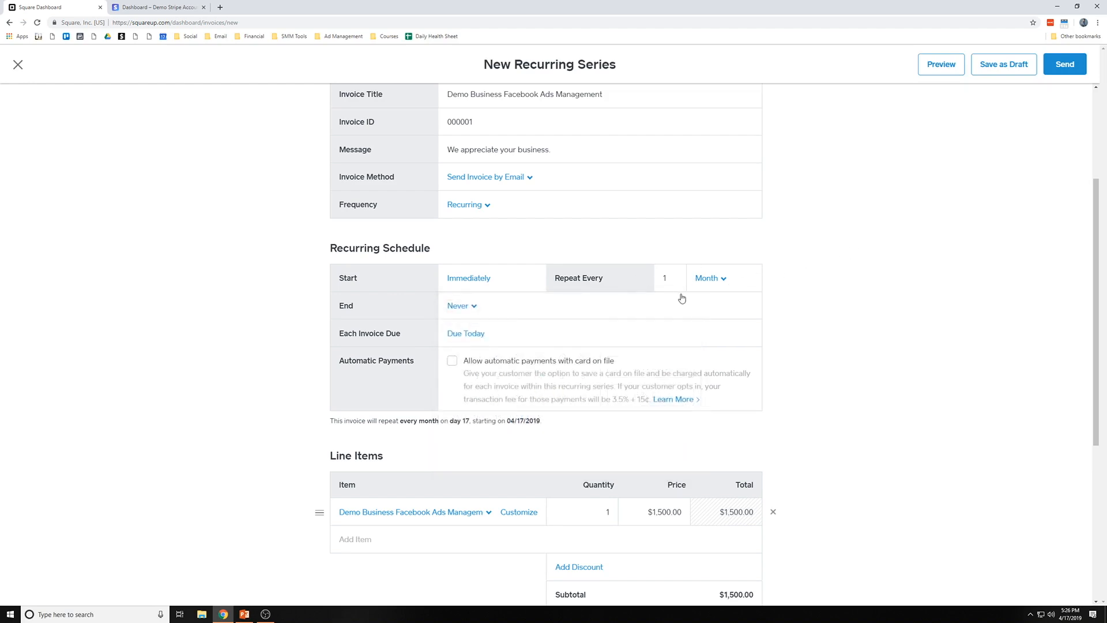
{"action": "left_click", "coordinate": [469, 282]}
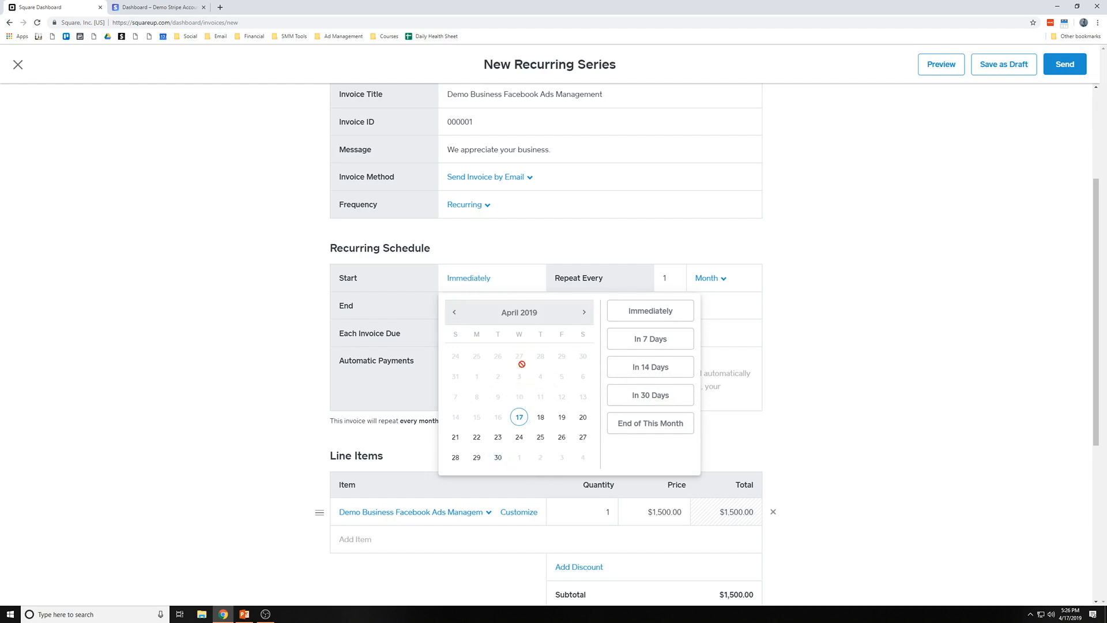
{"action": "left_click", "coordinate": [876, 327]}
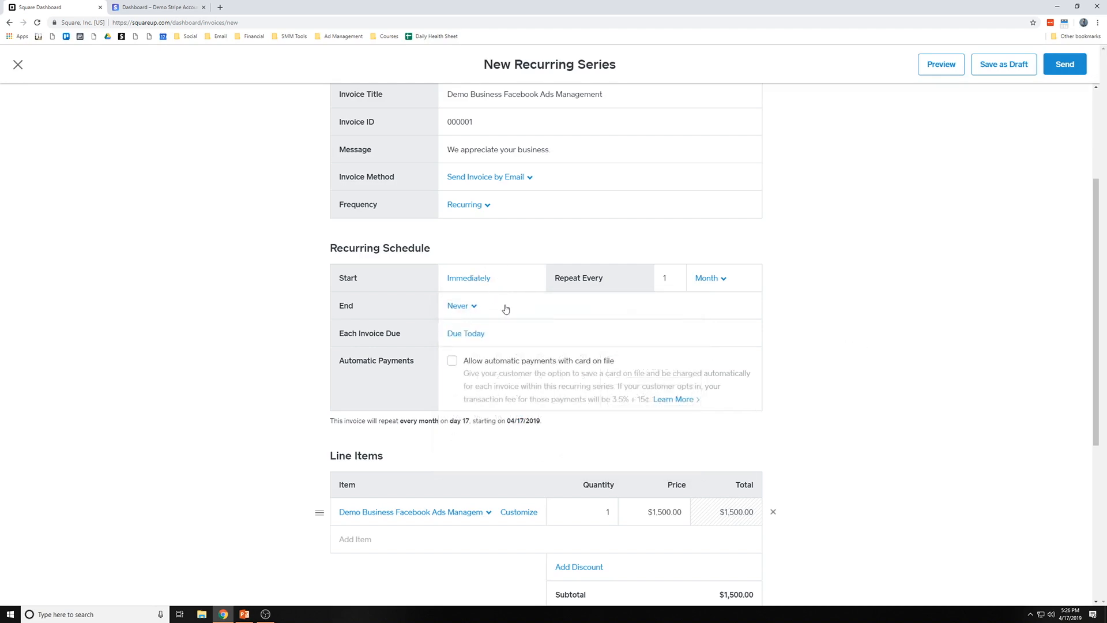
- Allow automatic payments with card on file for the recurring series and review the completed form
{"action": "scroll", "coordinate": [542, 325], "scroll_direction": "down", "scroll_amount": 1}
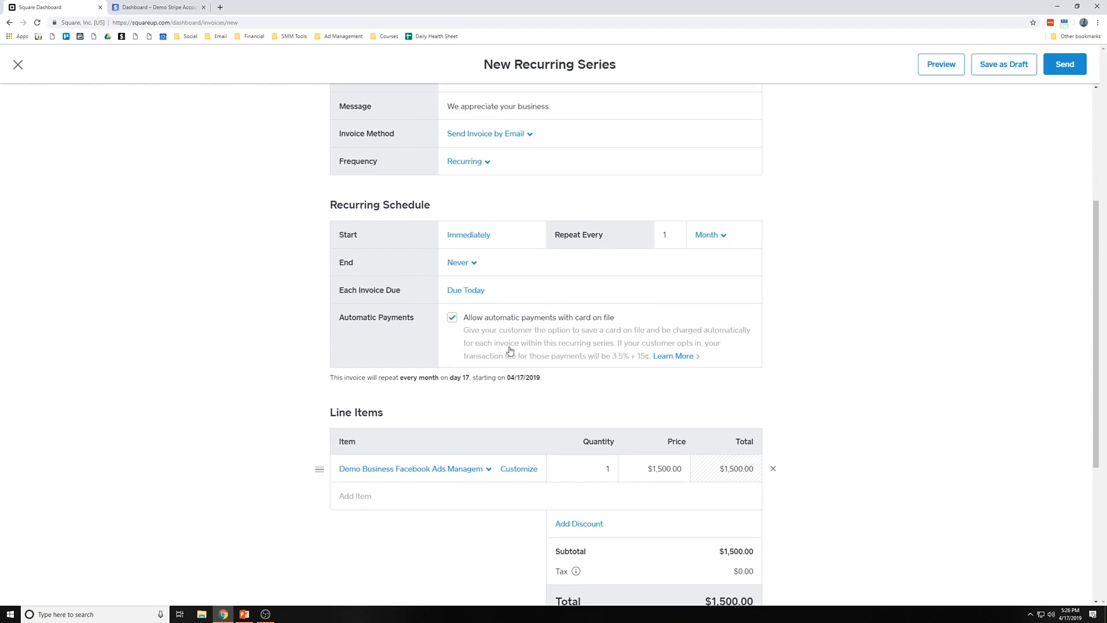
{"action": "scroll", "coordinate": [508, 346], "scroll_direction": "down", "scroll_amount": 1}
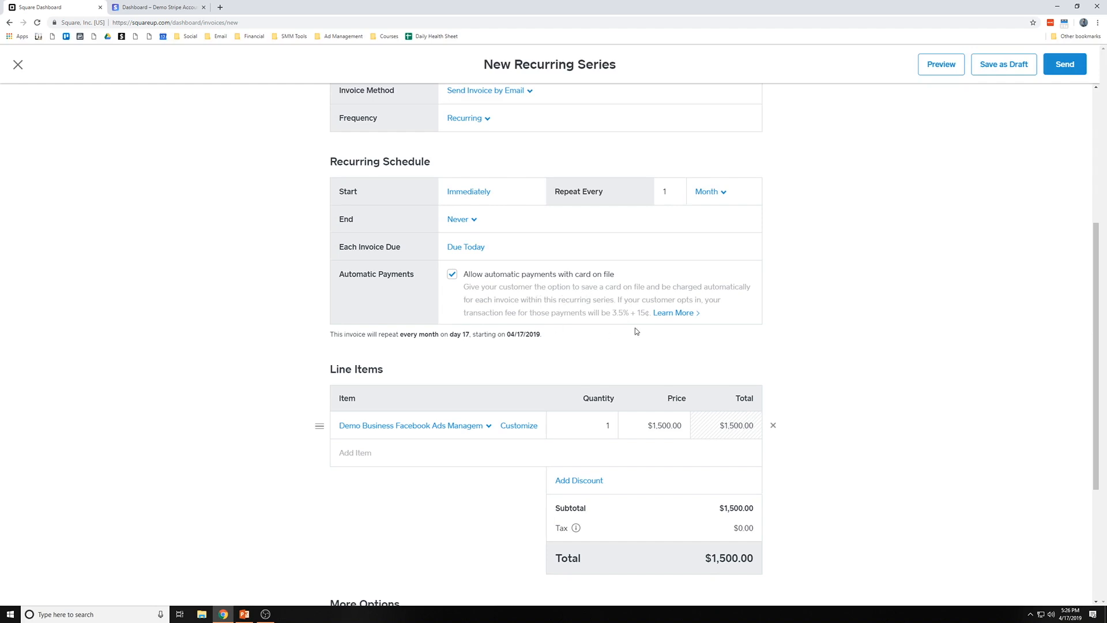
{"action": "scroll", "coordinate": [636, 330], "scroll_direction": "down", "scroll_amount": 4}
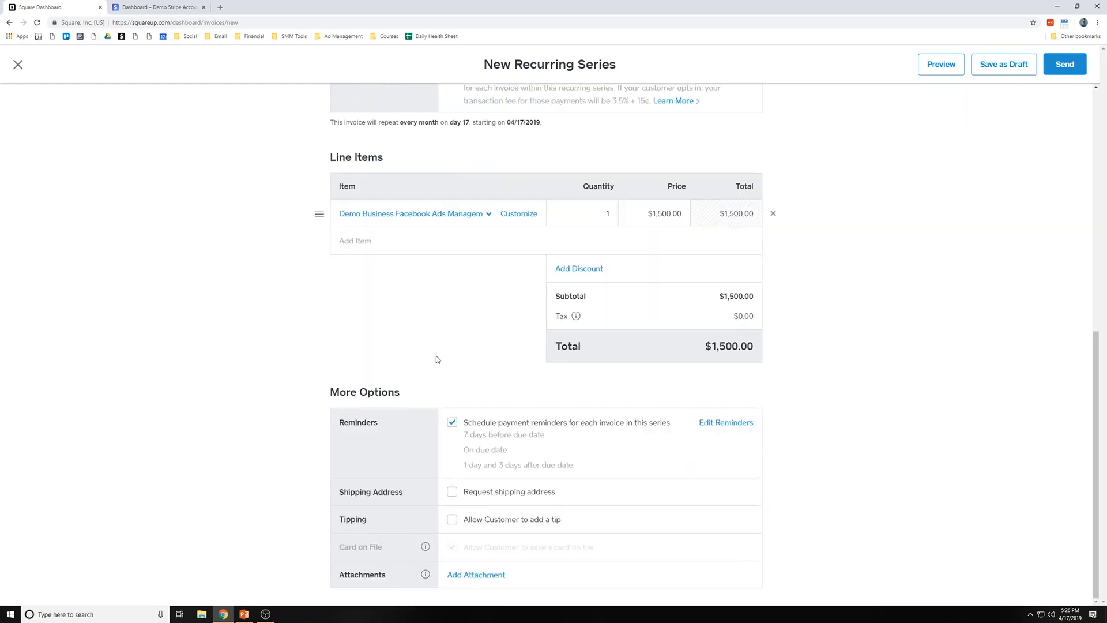
{"action": "scroll", "coordinate": [447, 289], "scroll_direction": "up", "scroll_amount": 9}
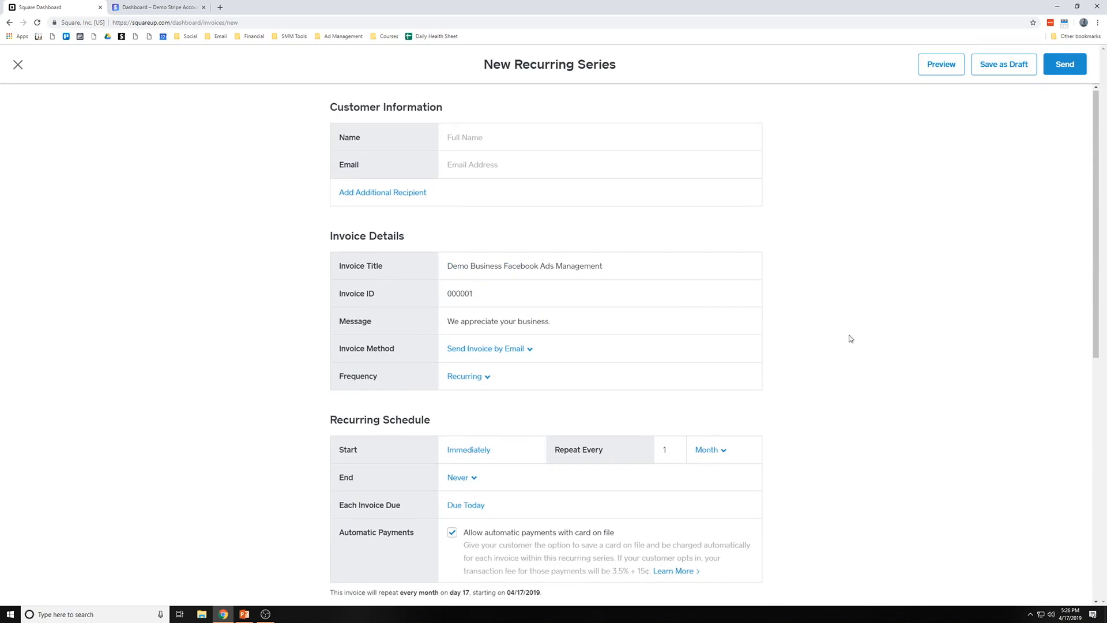
{"action": "scroll", "coordinate": [842, 336], "scroll_direction": "down", "scroll_amount": 8}
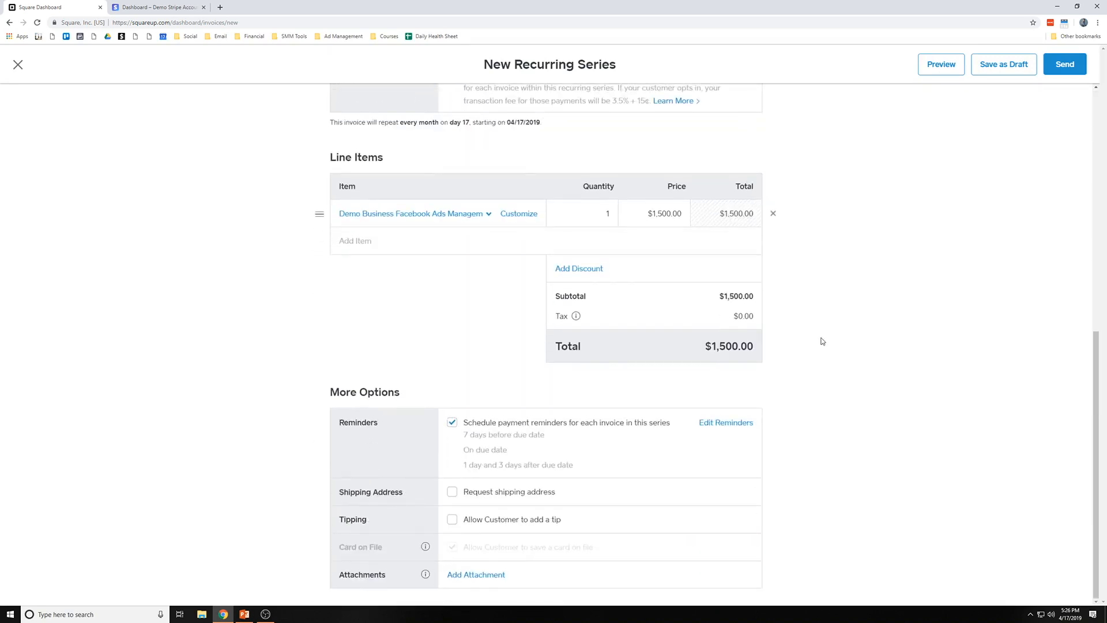
{"action": "scroll", "coordinate": [813, 341], "scroll_direction": "up", "scroll_amount": 8}
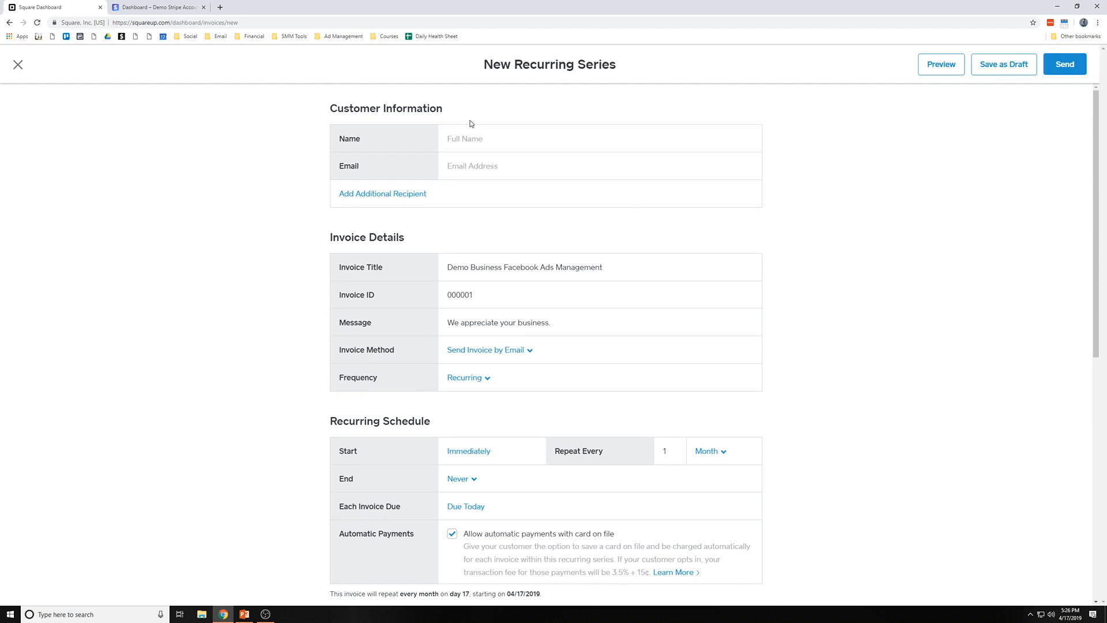
- Close the recurring series form without sending it and look at the Recurring and Invoices lists
{"action": "left_click", "coordinate": [18, 65]}
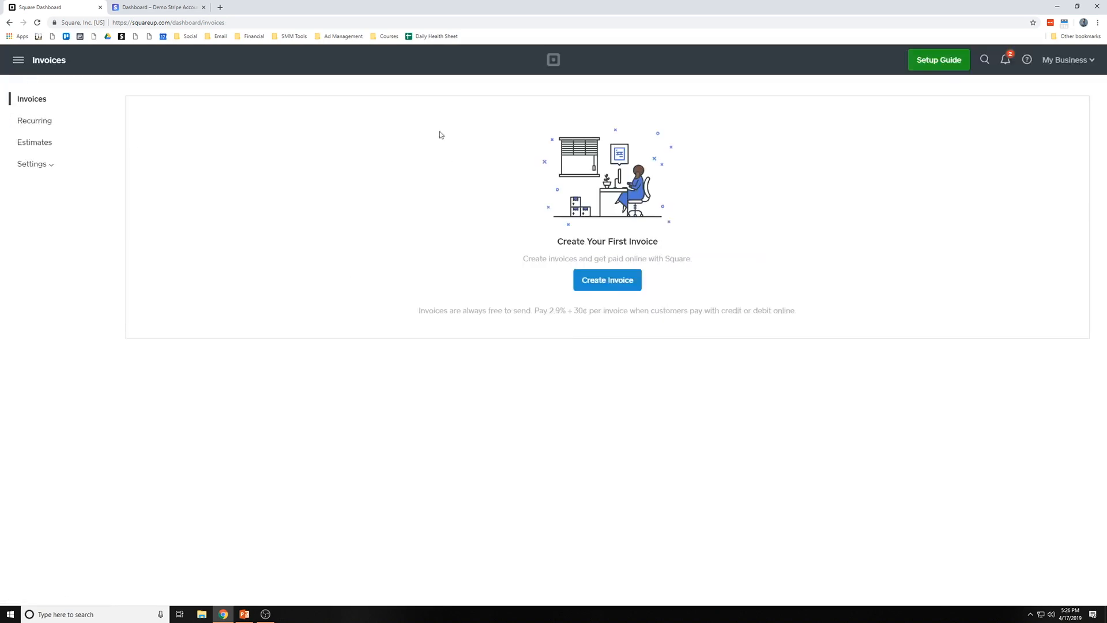
{"action": "left_click", "coordinate": [30, 121]}
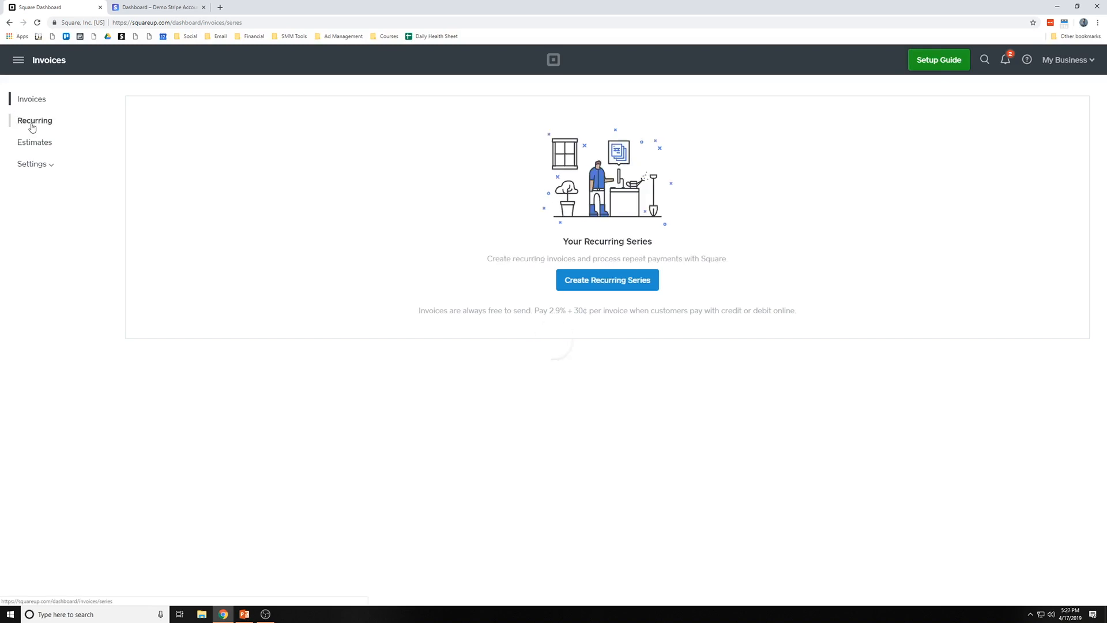
{"action": "left_click", "coordinate": [46, 99]}
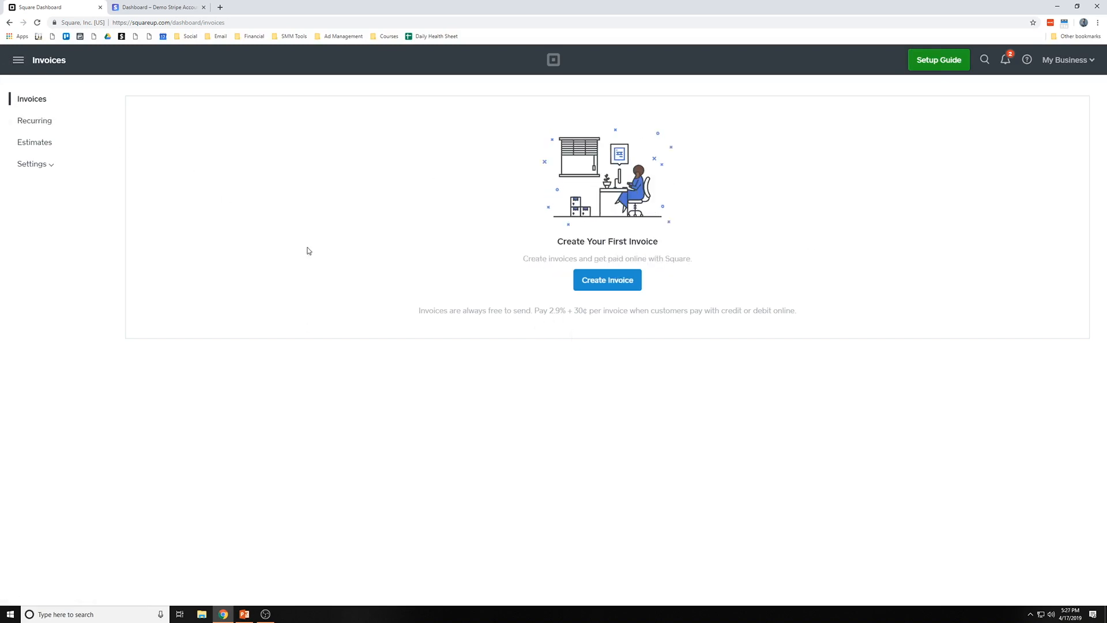
- Switch to the Stripe dashboard and open the account activation form
{"action": "left_click", "coordinate": [159, 4]}
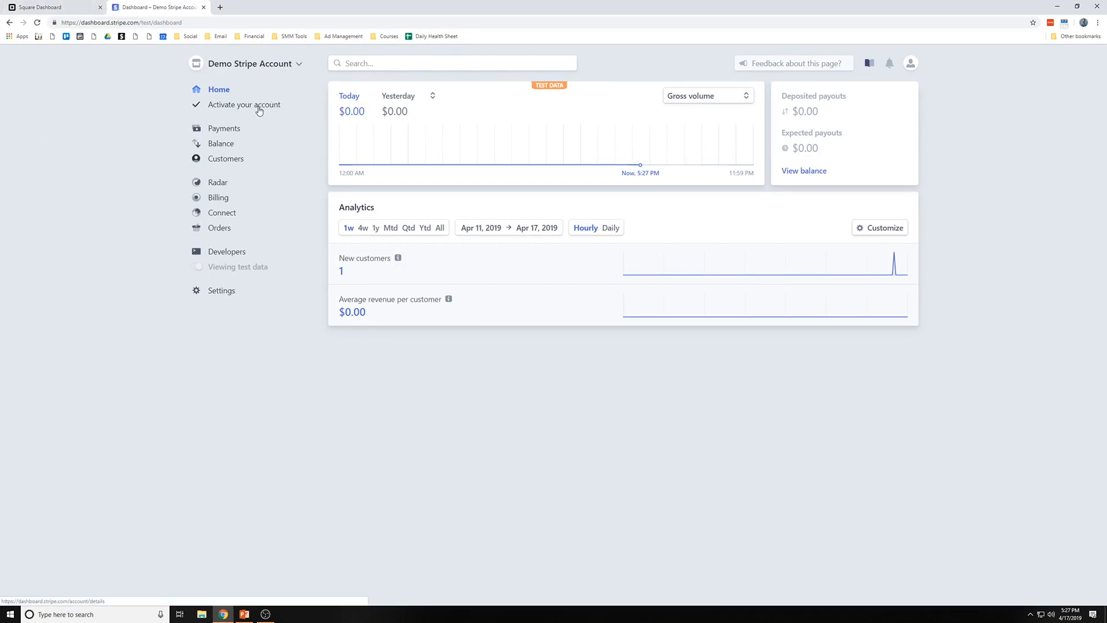
{"action": "left_click", "coordinate": [229, 107]}
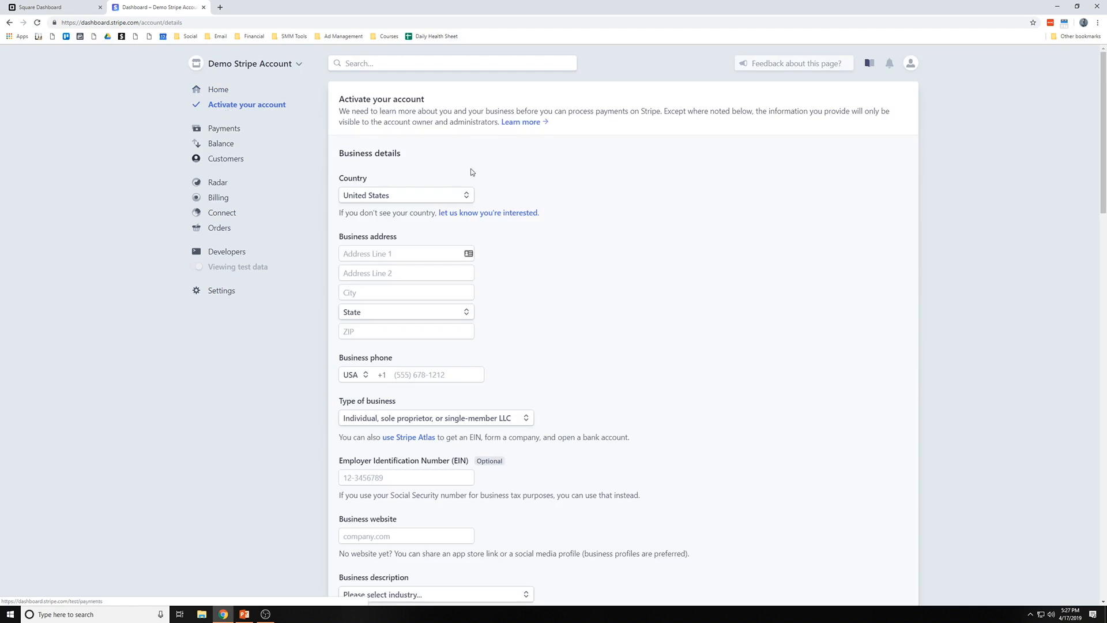
{"action": "scroll", "coordinate": [519, 175], "scroll_direction": "down", "scroll_amount": 4}
{"action": "scroll", "coordinate": [540, 173], "scroll_direction": "up", "scroll_amount": 2}
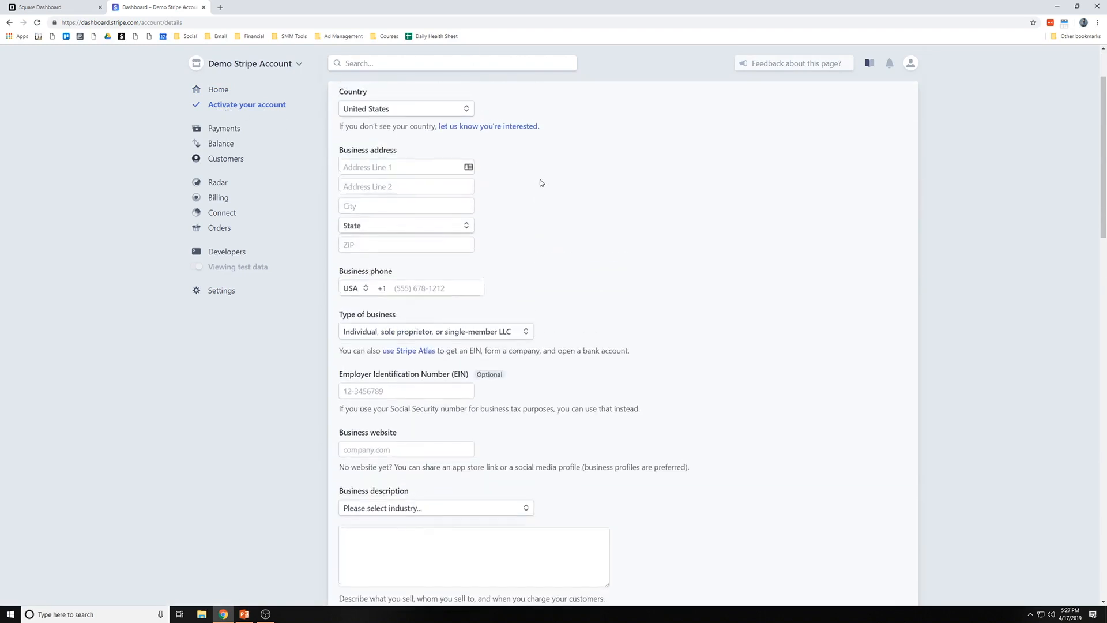
- Examine the business address, business phone and type of business fields in the activation form
{"action": "left_click_drag", "start_coordinate": [341, 151], "coordinate": [435, 156]}
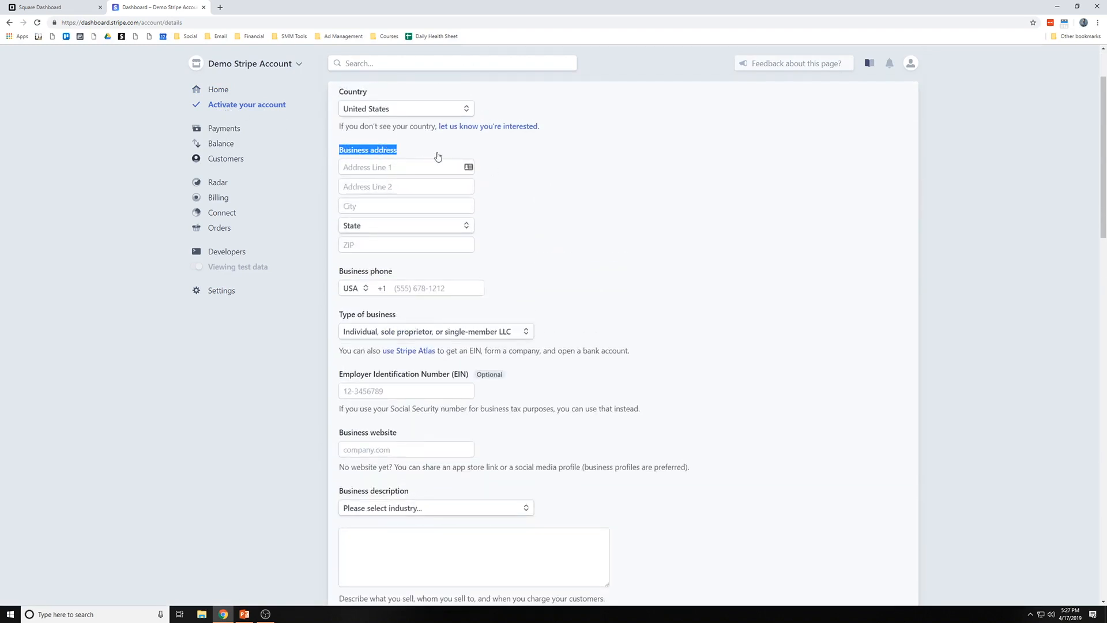
{"action": "left_click", "coordinate": [583, 182]}
{"action": "scroll", "coordinate": [555, 200], "scroll_direction": "down", "scroll_amount": 1}
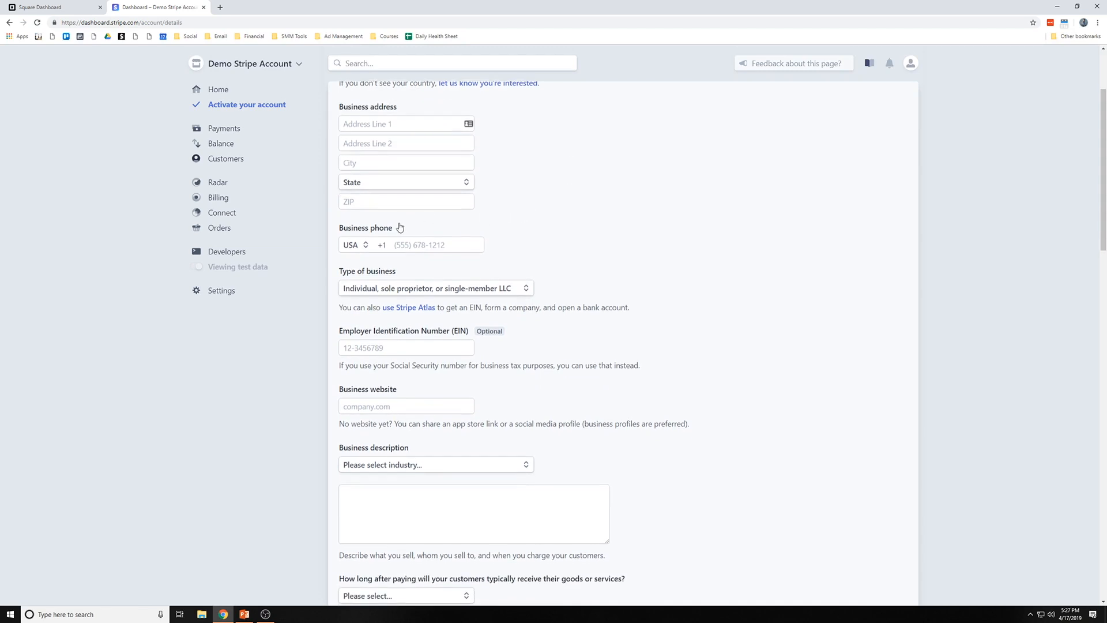
{"action": "left_click_drag", "start_coordinate": [399, 227], "coordinate": [344, 228]}
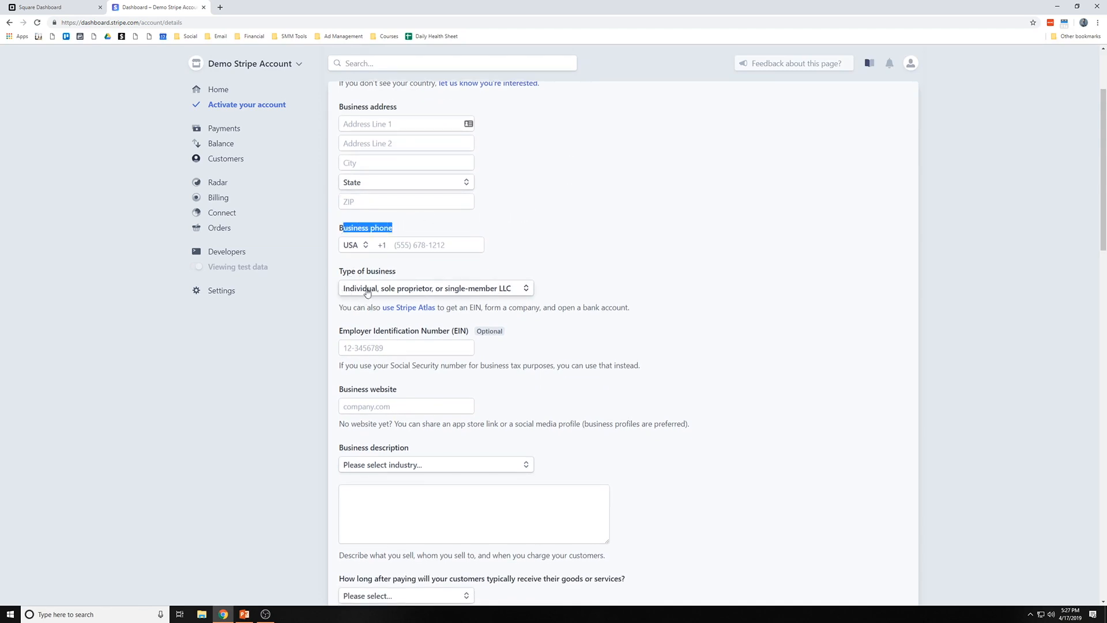
{"action": "left_click", "coordinate": [634, 197]}
{"action": "scroll", "coordinate": [609, 195], "scroll_direction": "down", "scroll_amount": 2}
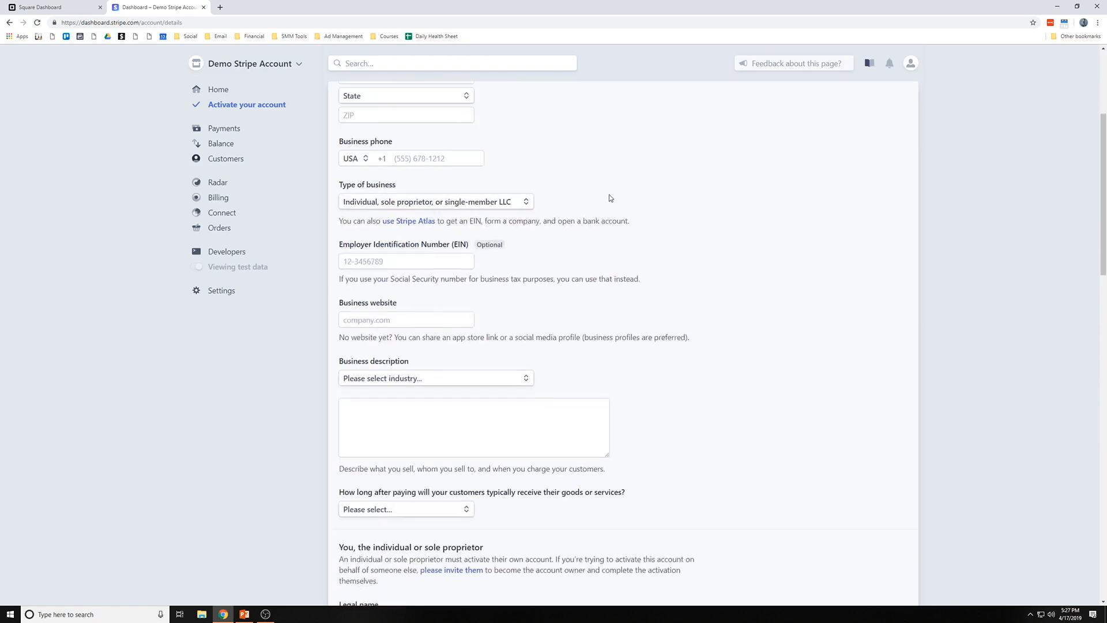
{"action": "scroll", "coordinate": [390, 210], "scroll_direction": "up", "scroll_amount": 3}
{"action": "scroll", "coordinate": [390, 274], "scroll_direction": "down", "scroll_amount": 3}
{"action": "scroll", "coordinate": [473, 300], "scroll_direction": "up", "scroll_amount": 1}
{"action": "scroll", "coordinate": [473, 301], "scroll_direction": "up", "scroll_amount": 2}
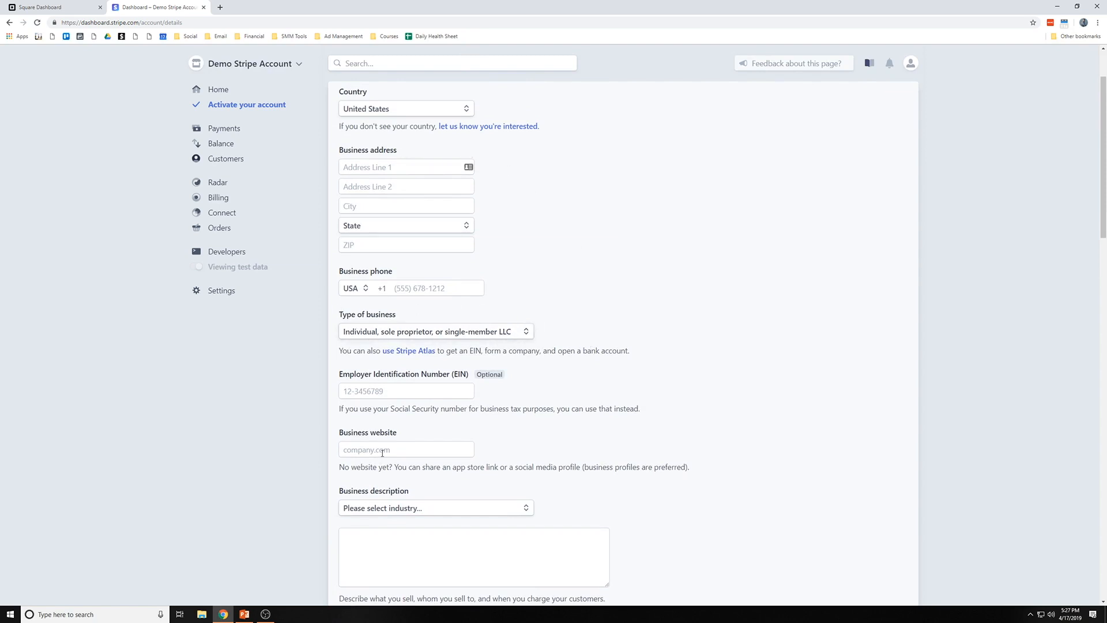
- Examine the business website field and its note on sharing an app store link or social media profile instead
{"action": "scroll", "coordinate": [657, 404], "scroll_direction": "down", "scroll_amount": 5}
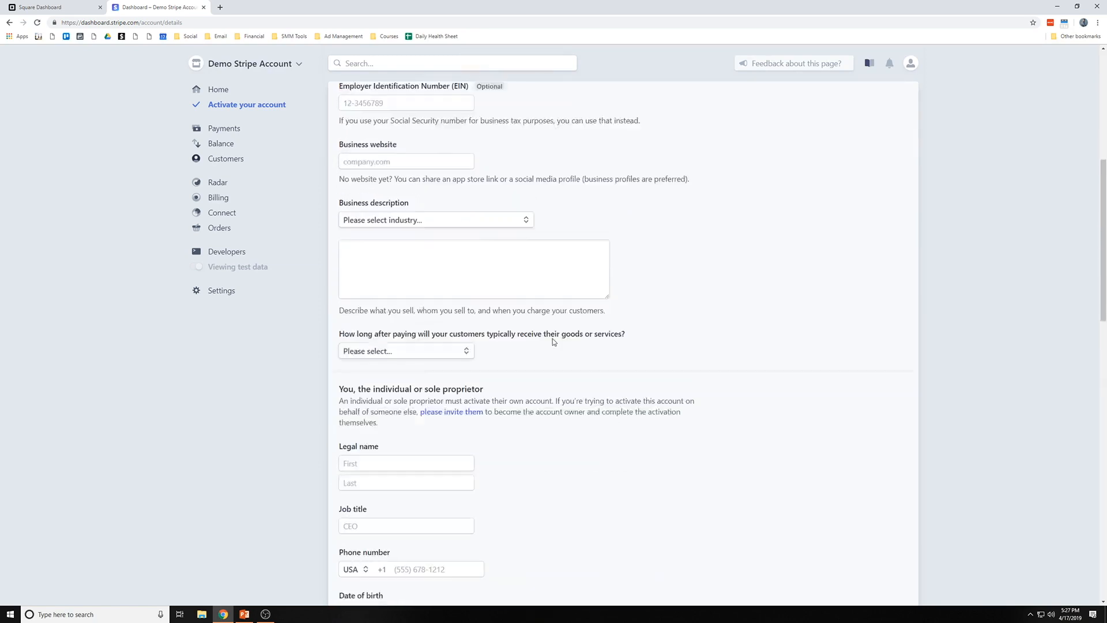
{"action": "scroll", "coordinate": [490, 260], "scroll_direction": "down", "scroll_amount": 2}
{"action": "scroll", "coordinate": [509, 295], "scroll_direction": "up", "scroll_amount": 3}
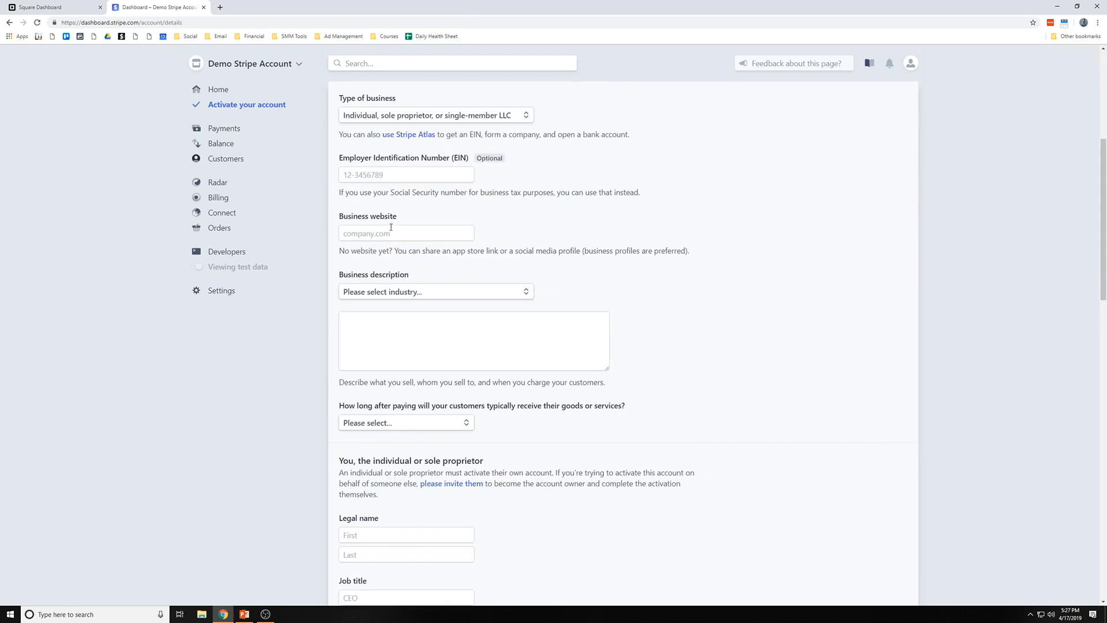
{"action": "mouse_move", "coordinate": [342, 216]}
{"action": "left_mouse_down"}
{"action": "mouse_move", "coordinate": [428, 218]}
{"action": "mouse_move", "coordinate": [340, 218]}
{"action": "left_mouse_up"}
{"action": "left_click", "coordinate": [430, 218]}
{"action": "left_click", "coordinate": [336, 218]}
{"action": "triple_click", "coordinate": [432, 219]}
{"action": "left_click", "coordinate": [432, 216]}
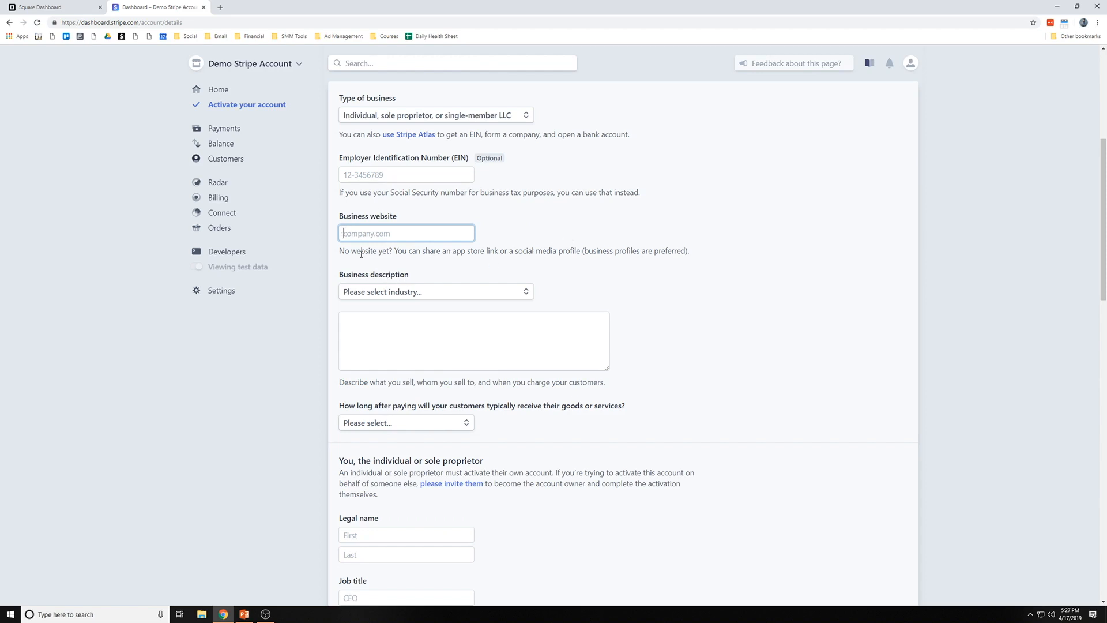
{"action": "left_click_drag", "start_coordinate": [361, 254], "coordinate": [526, 250]}
{"action": "left_click", "coordinate": [527, 249]}
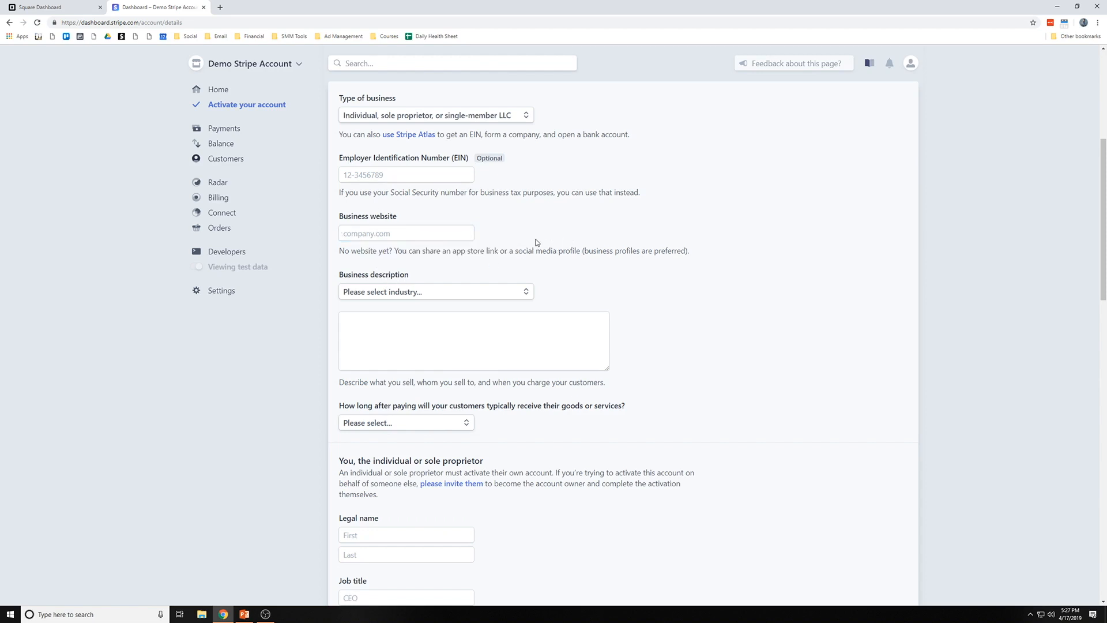
{"action": "scroll", "coordinate": [536, 243], "scroll_direction": "down", "scroll_amount": 3}
{"action": "scroll", "coordinate": [622, 275], "scroll_direction": "up", "scroll_amount": 1}
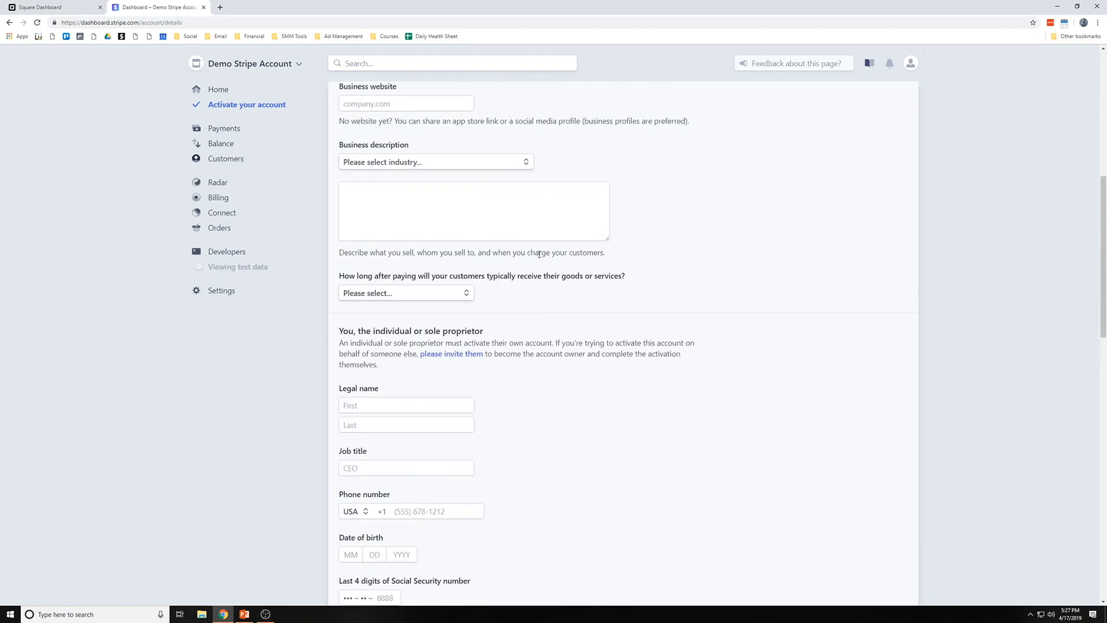
{"action": "scroll", "coordinate": [531, 226], "scroll_direction": "up", "scroll_amount": 2}
{"action": "left_click_drag", "start_coordinate": [365, 206], "coordinate": [758, 212]}
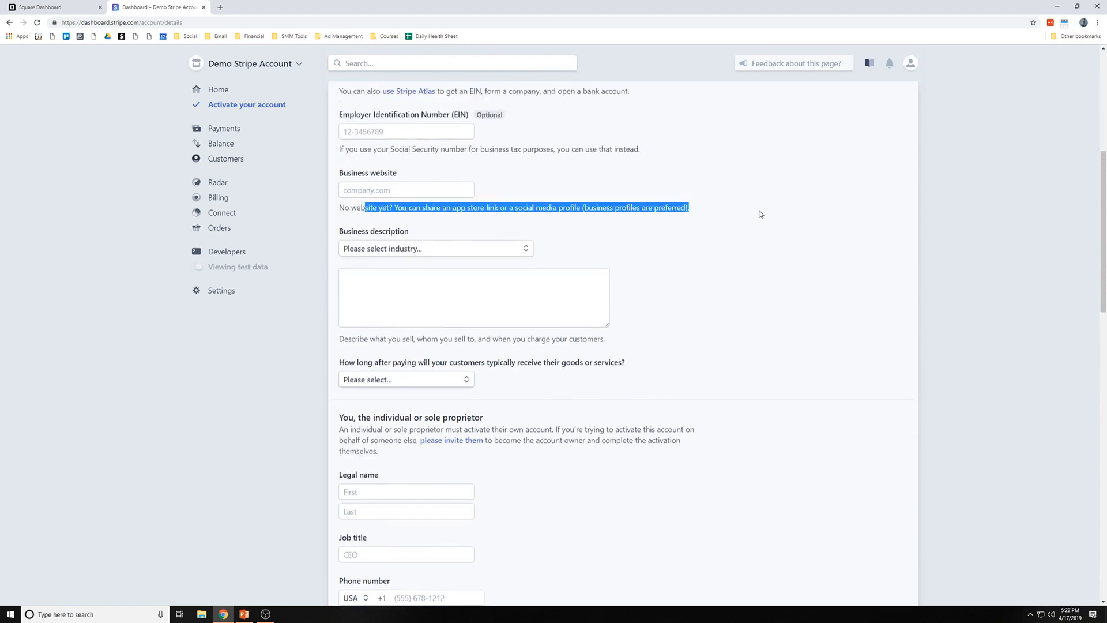
{"action": "left_click", "coordinate": [658, 204]}
- Review the remaining activation sections, from the owner's personal details and credit card statement details to the bank details
{"action": "scroll", "coordinate": [585, 207], "scroll_direction": "down", "scroll_amount": 5}
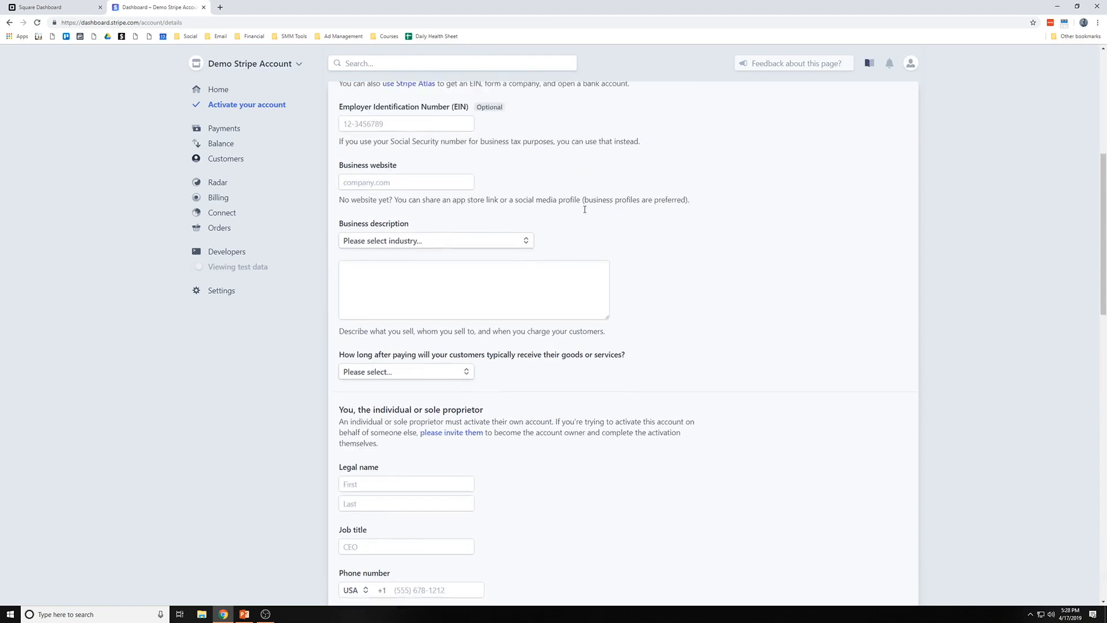
{"action": "scroll", "coordinate": [581, 210], "scroll_direction": "down", "scroll_amount": 4}
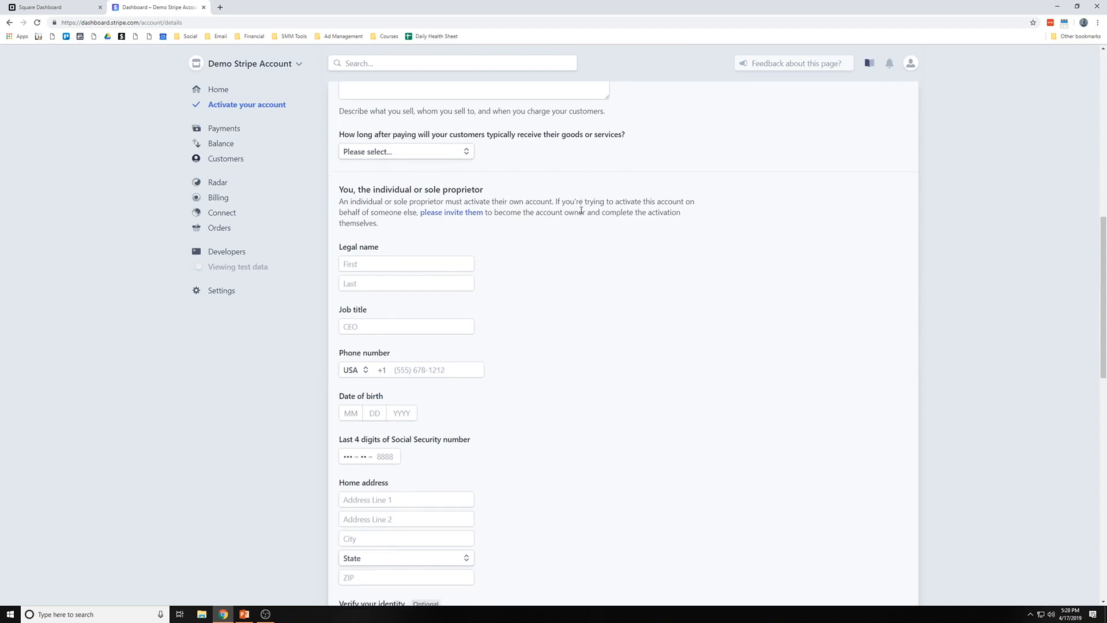
{"action": "scroll", "coordinate": [444, 192], "scroll_direction": "down", "scroll_amount": 1}
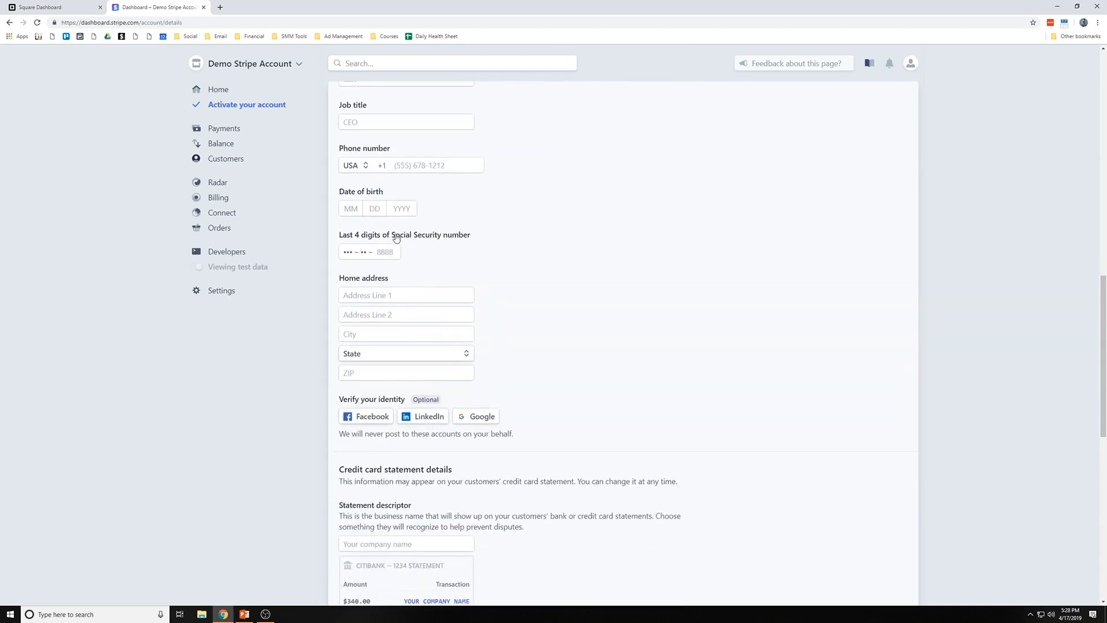
{"action": "scroll", "coordinate": [512, 238], "scroll_direction": "down", "scroll_amount": 6}
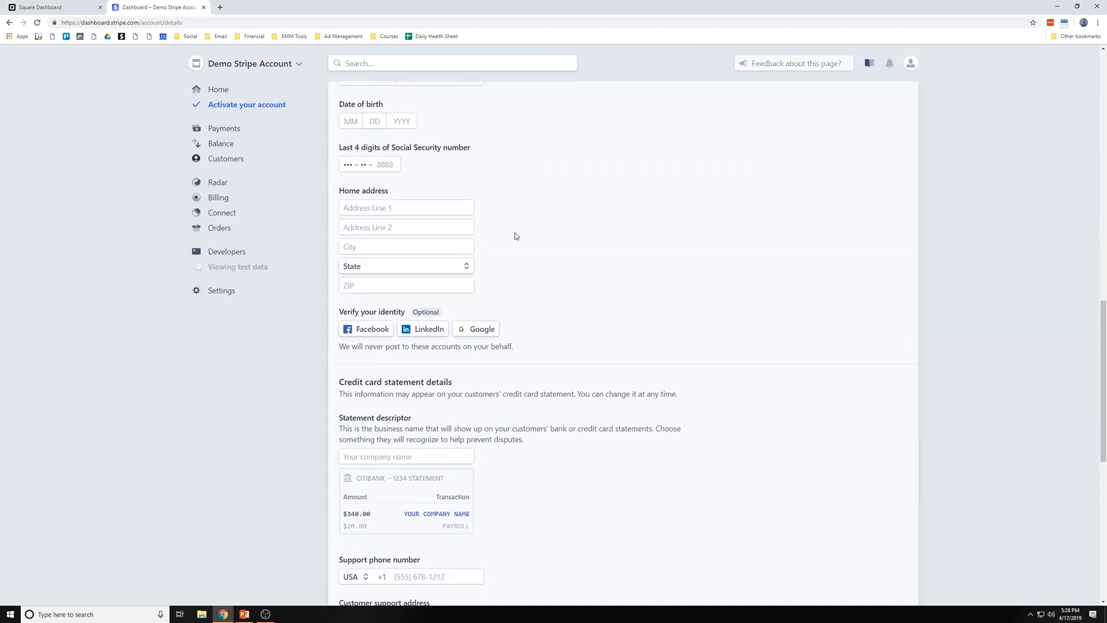
{"action": "scroll", "coordinate": [501, 237], "scroll_direction": "down", "scroll_amount": 3}
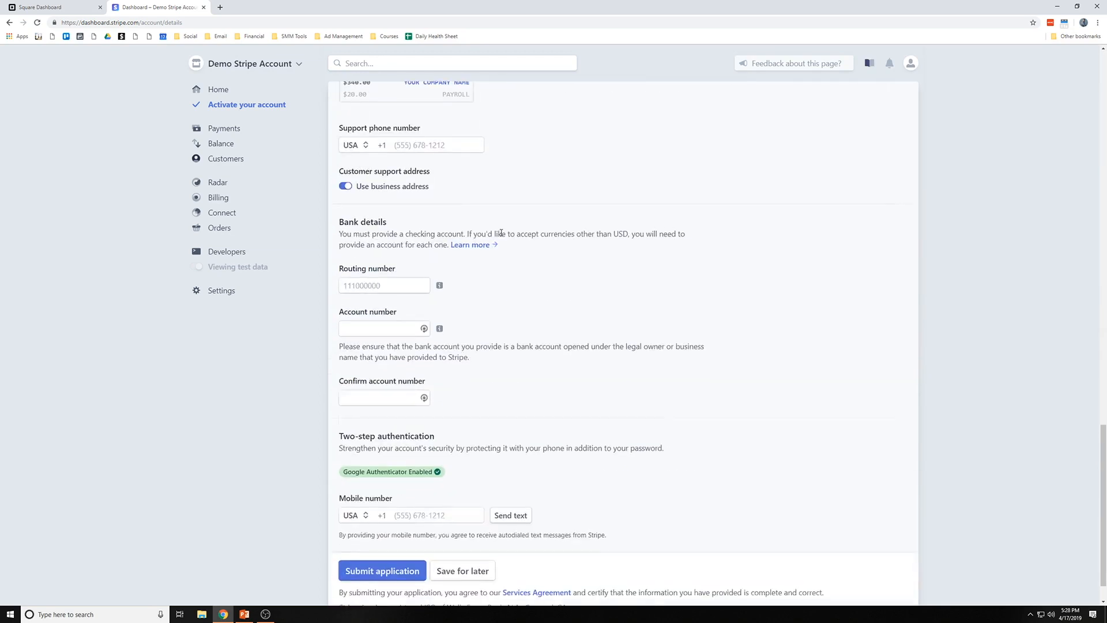
{"action": "scroll", "coordinate": [503, 231], "scroll_direction": "down", "scroll_amount": 1}
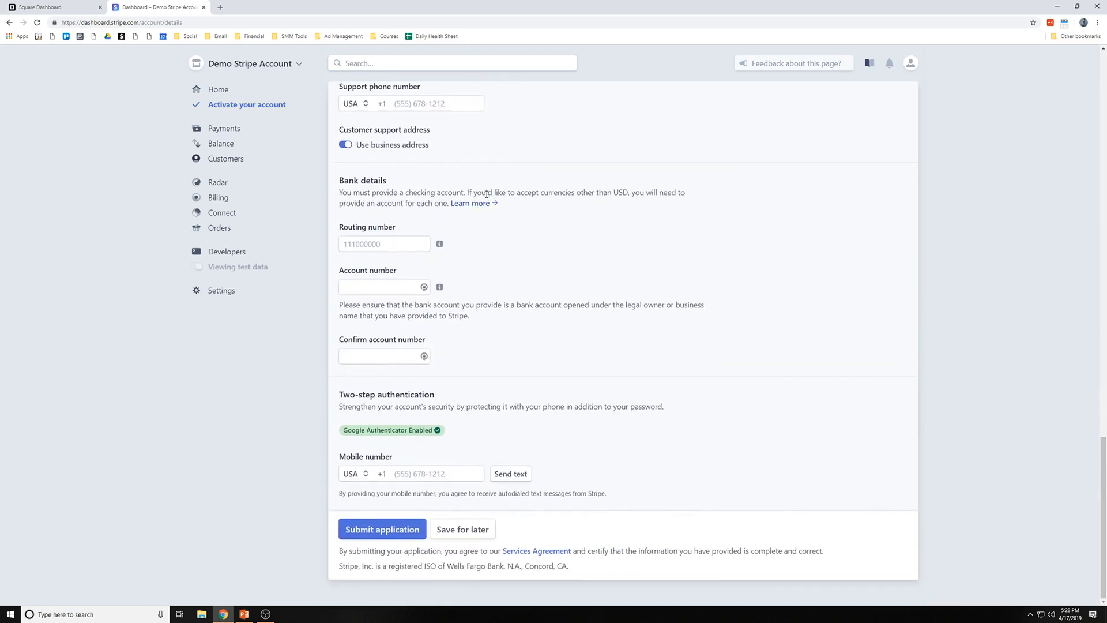
{"action": "left_click_drag", "start_coordinate": [364, 181], "coordinate": [597, 276]}
{"action": "left_click", "coordinate": [627, 318]}
- View the Stripe account's test payments and its customer list
{"action": "left_click", "coordinate": [222, 132]}
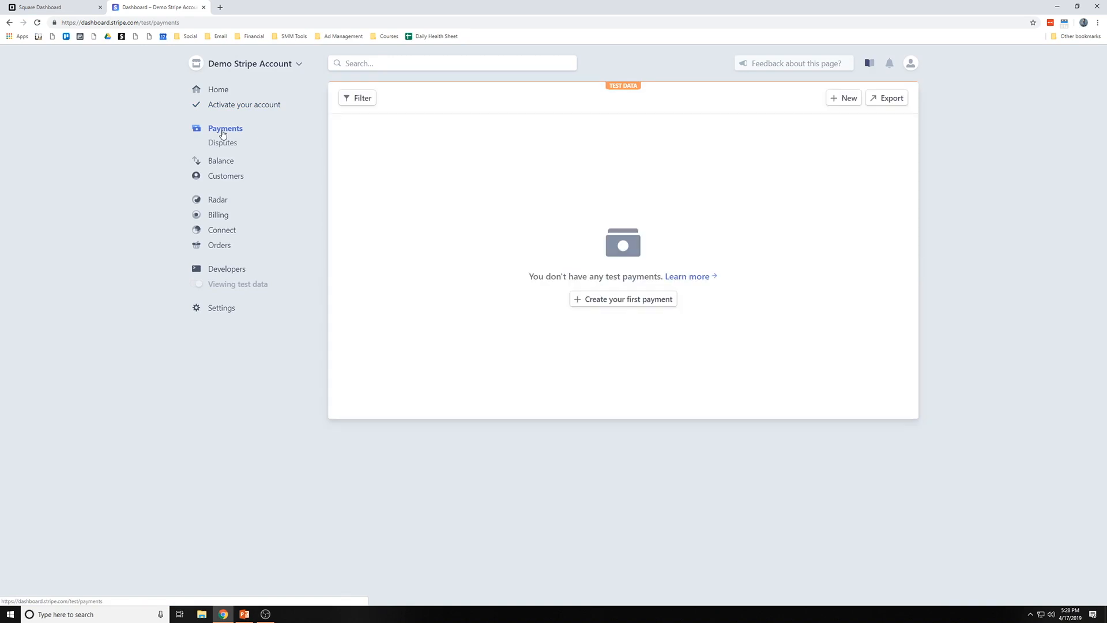
{"action": "left_click", "coordinate": [224, 176]}
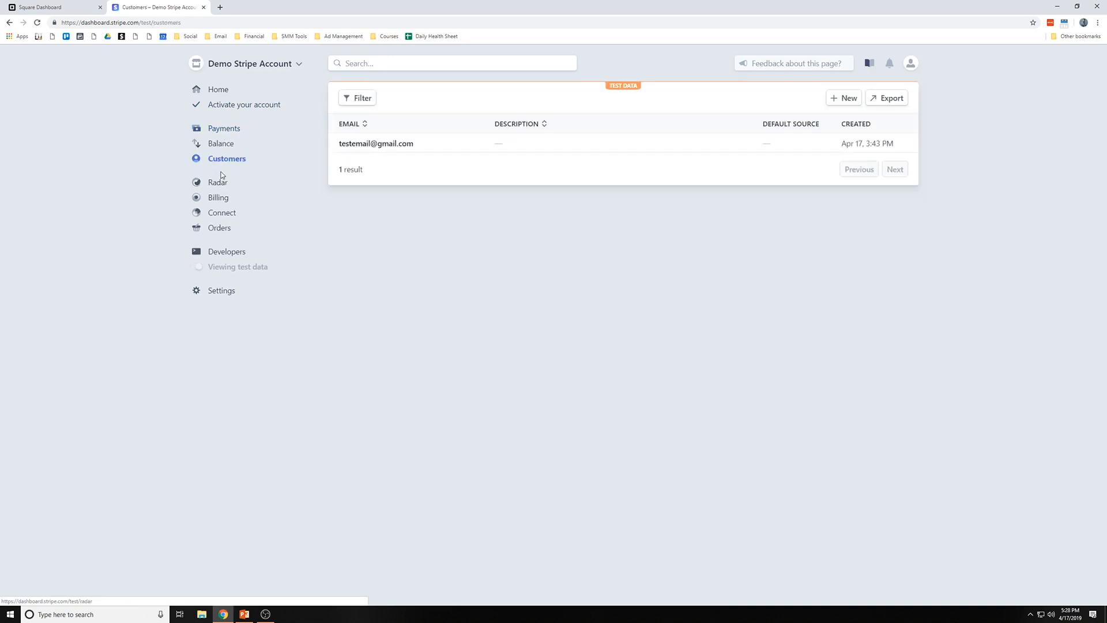
- Look at the new customer form without creating anyone, and open the existing test customer's record to review its details
{"action": "left_click", "coordinate": [843, 98]}
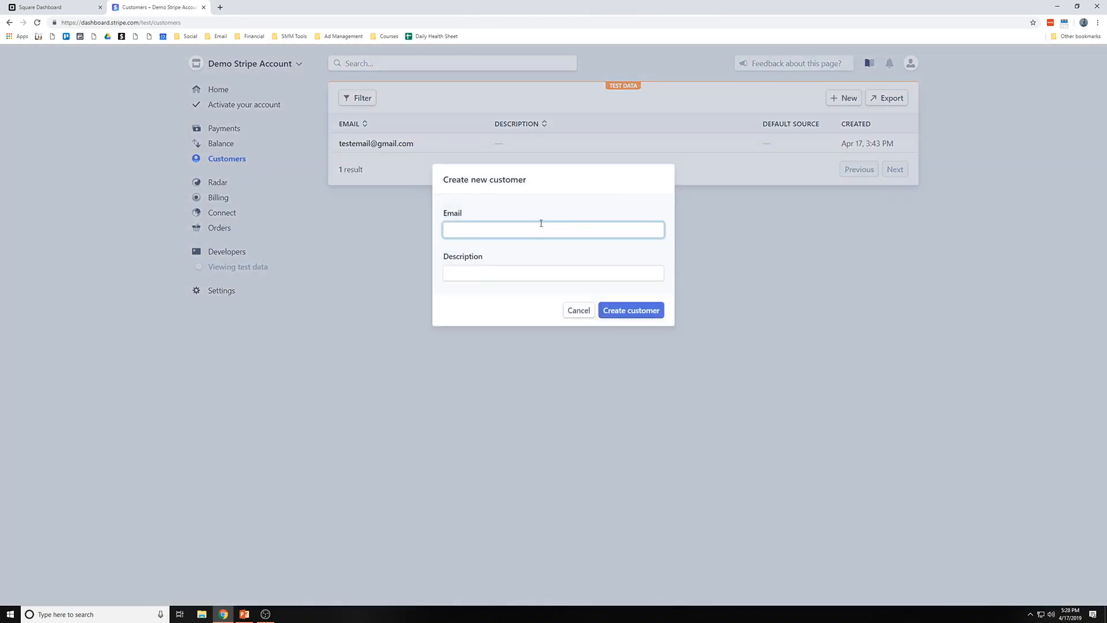
{"action": "left_click", "coordinate": [579, 310]}
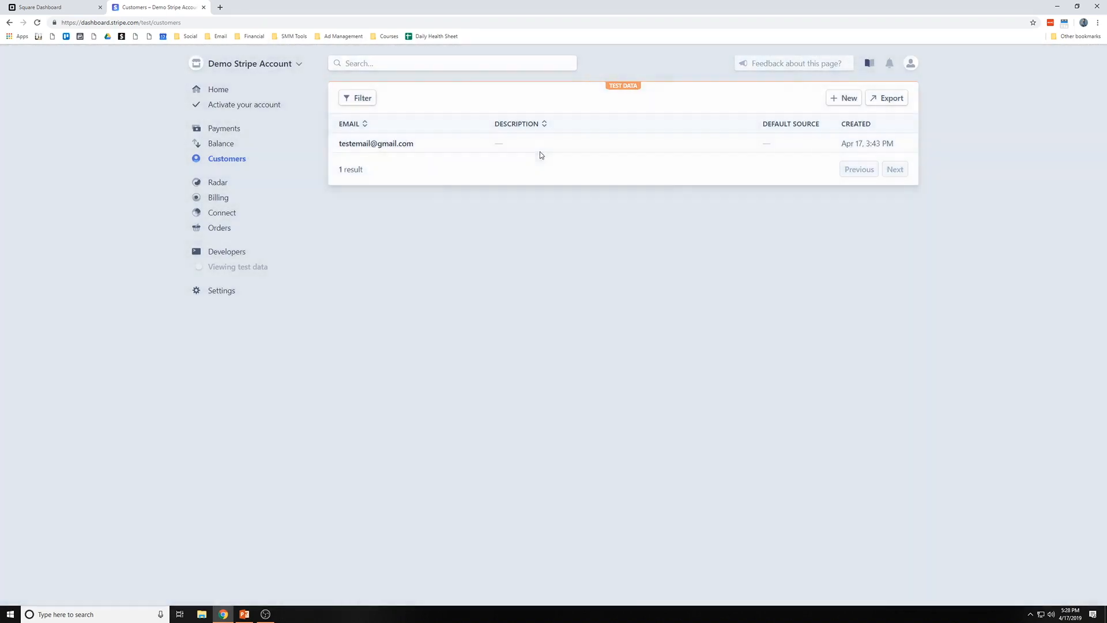
{"action": "left_click", "coordinate": [540, 146]}
{"action": "scroll", "coordinate": [563, 182], "scroll_direction": "down", "scroll_amount": 3}
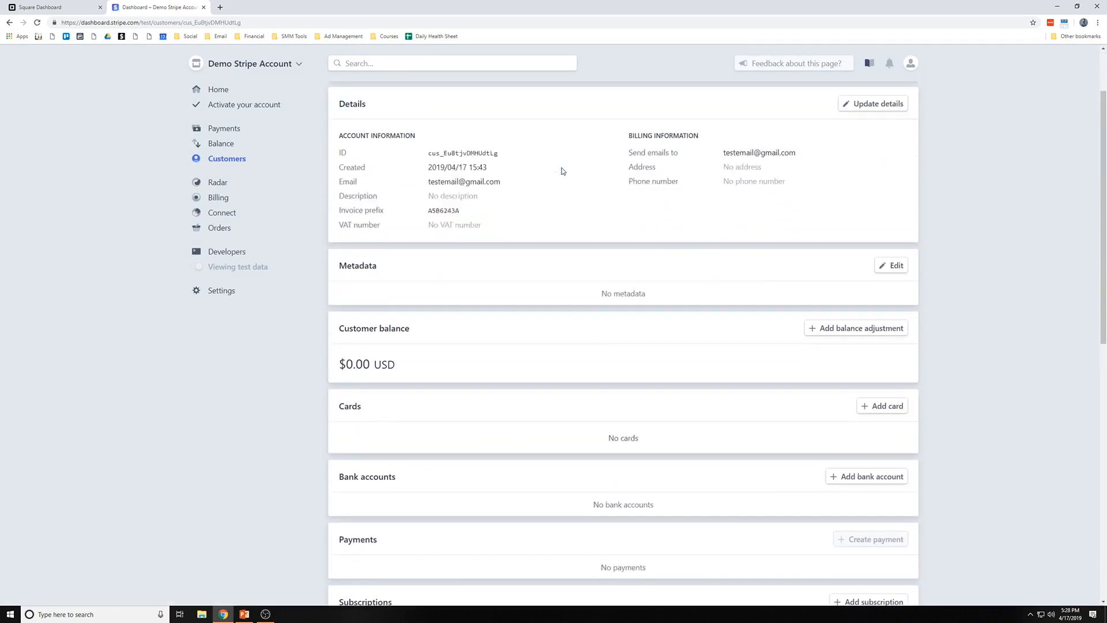
{"action": "scroll", "coordinate": [562, 182], "scroll_direction": "up", "scroll_amount": 3}
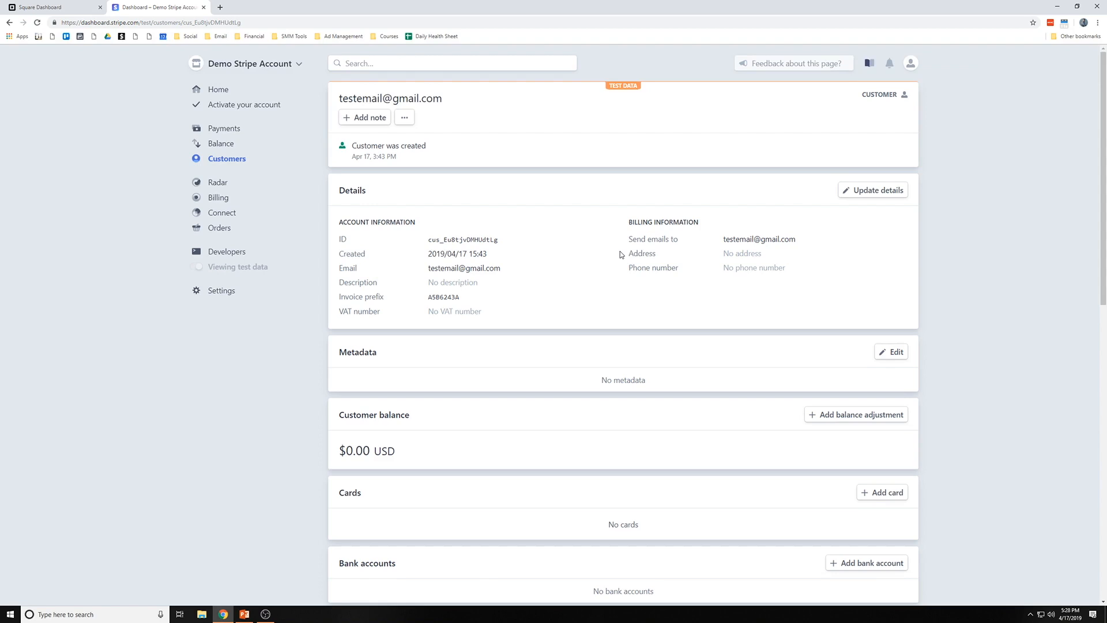
{"action": "scroll", "coordinate": [578, 233], "scroll_direction": "down", "scroll_amount": 1}
{"action": "scroll", "coordinate": [558, 230], "scroll_direction": "up", "scroll_amount": 1}
- Inspect the form for adding a card to the test customer, including its extra options, without adding a card
{"action": "scroll", "coordinate": [578, 270], "scroll_direction": "down", "scroll_amount": 3}
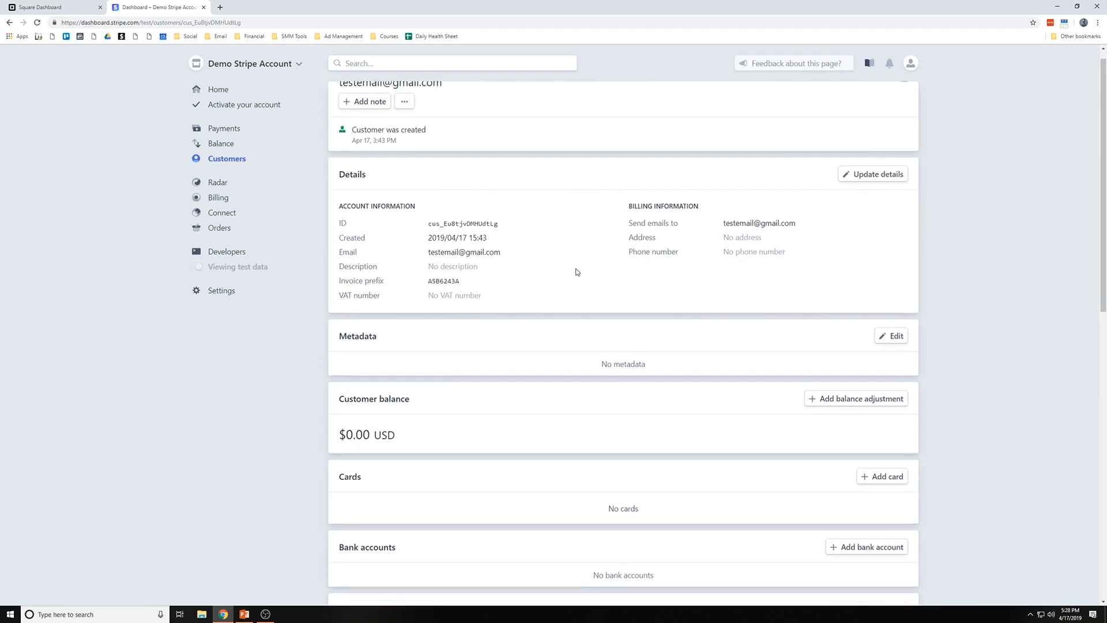
{"action": "left_click", "coordinate": [886, 363]}
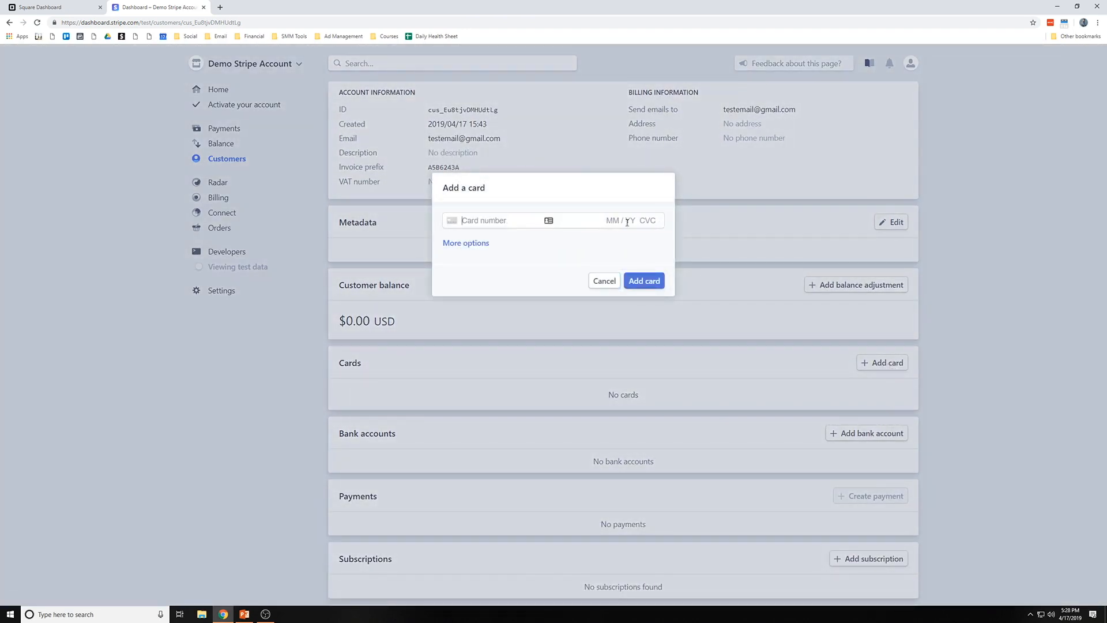
{"action": "left_click", "coordinate": [466, 243]}
{"action": "left_click", "coordinate": [465, 243]}
{"action": "left_click", "coordinate": [604, 280]}
- Examine the customer's bank accounts, payments, subscriptions and invoices sections, including the requirement for creating a payment
{"action": "scroll", "coordinate": [604, 281], "scroll_direction": "down", "scroll_amount": 2}
{"action": "scroll", "coordinate": [603, 281], "scroll_direction": "down", "scroll_amount": 2}
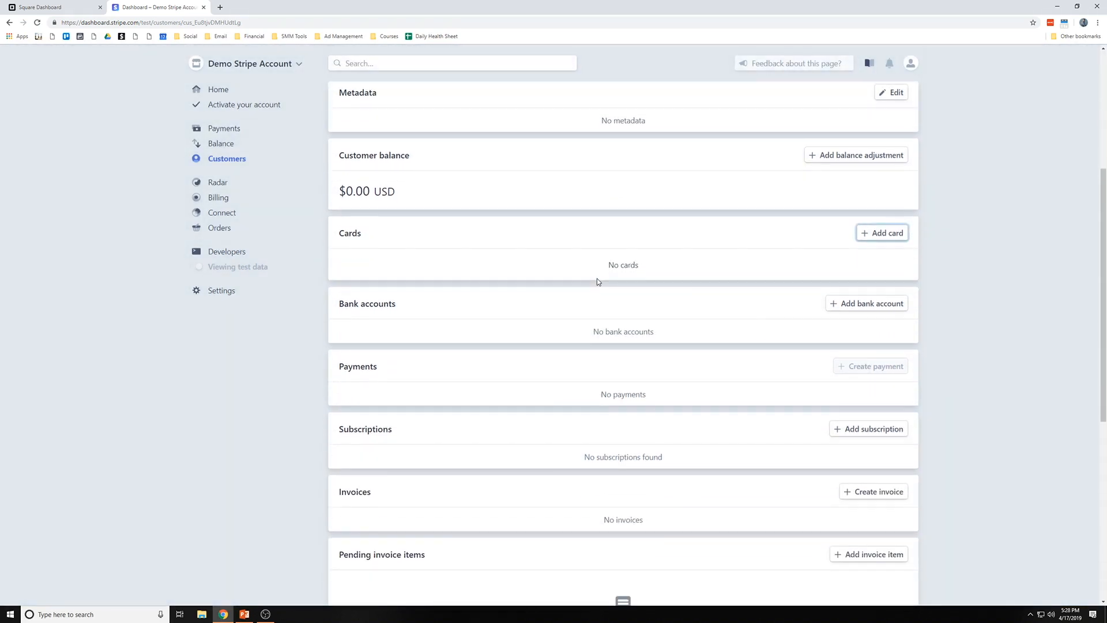
{"action": "scroll", "coordinate": [596, 281], "scroll_direction": "down", "scroll_amount": 1}
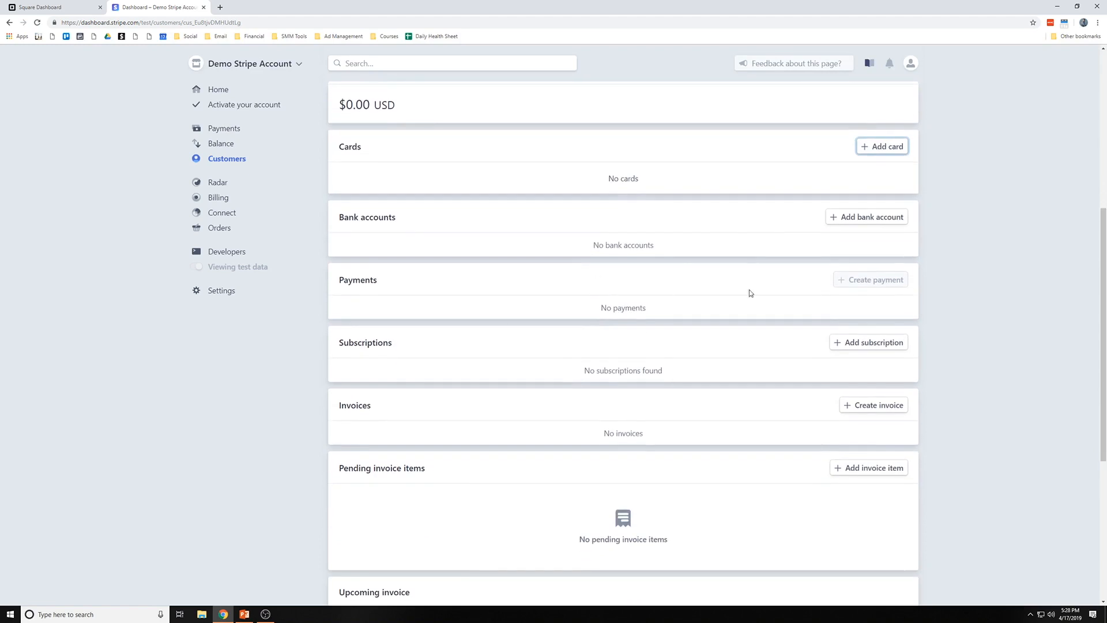
{"action": "mouse_move", "coordinate": [849, 282]}
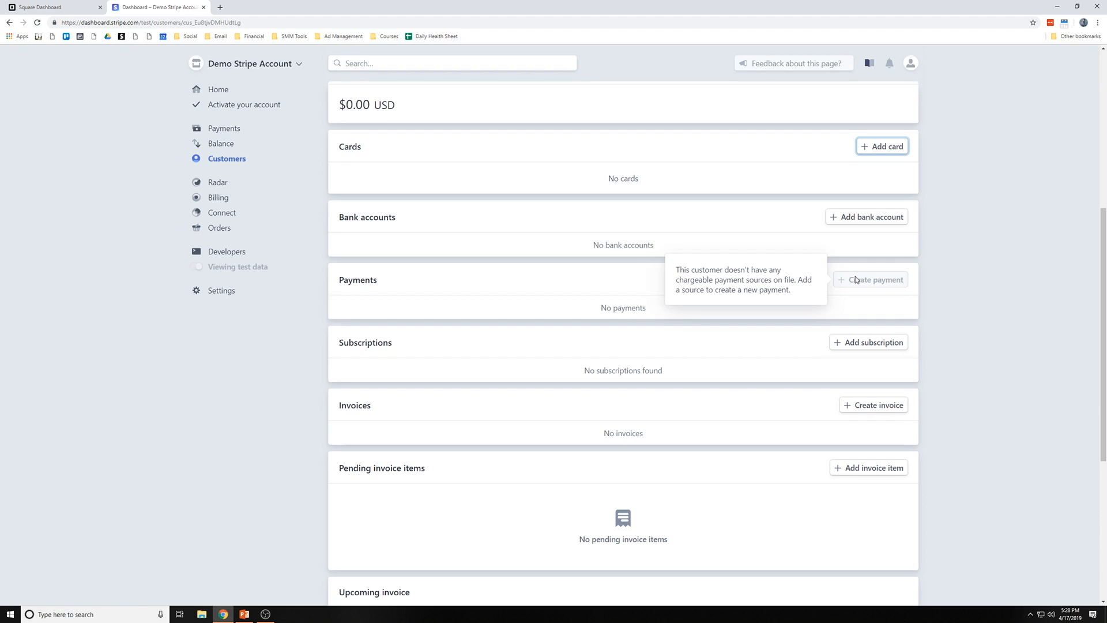
{"action": "scroll", "coordinate": [888, 277], "scroll_direction": "up", "scroll_amount": 1}
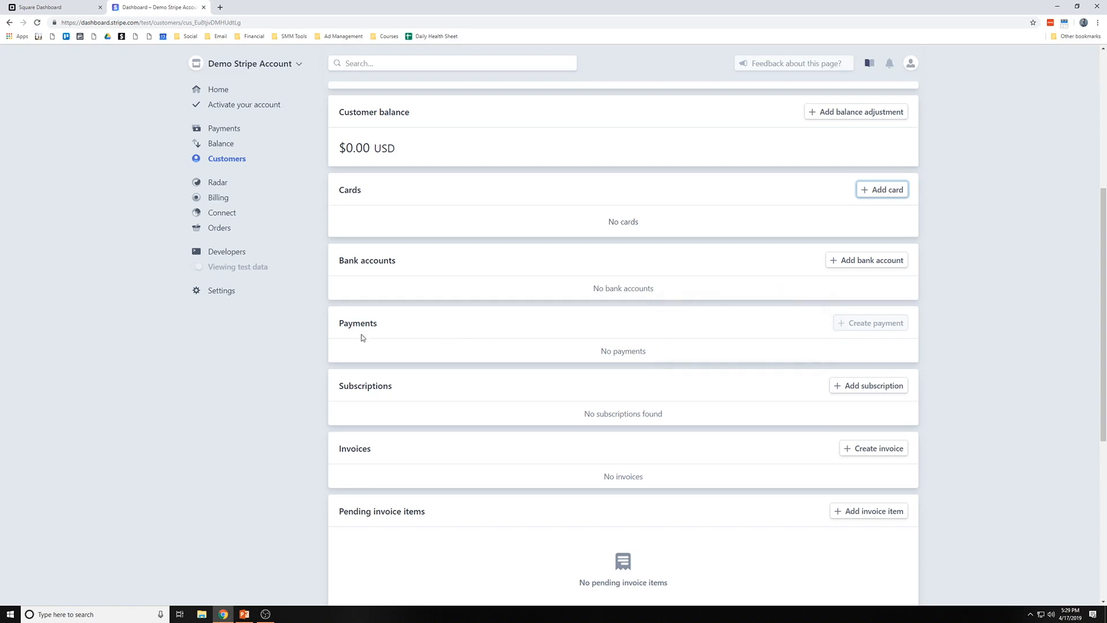
{"action": "scroll", "coordinate": [674, 348], "scroll_direction": "up", "scroll_amount": 1}
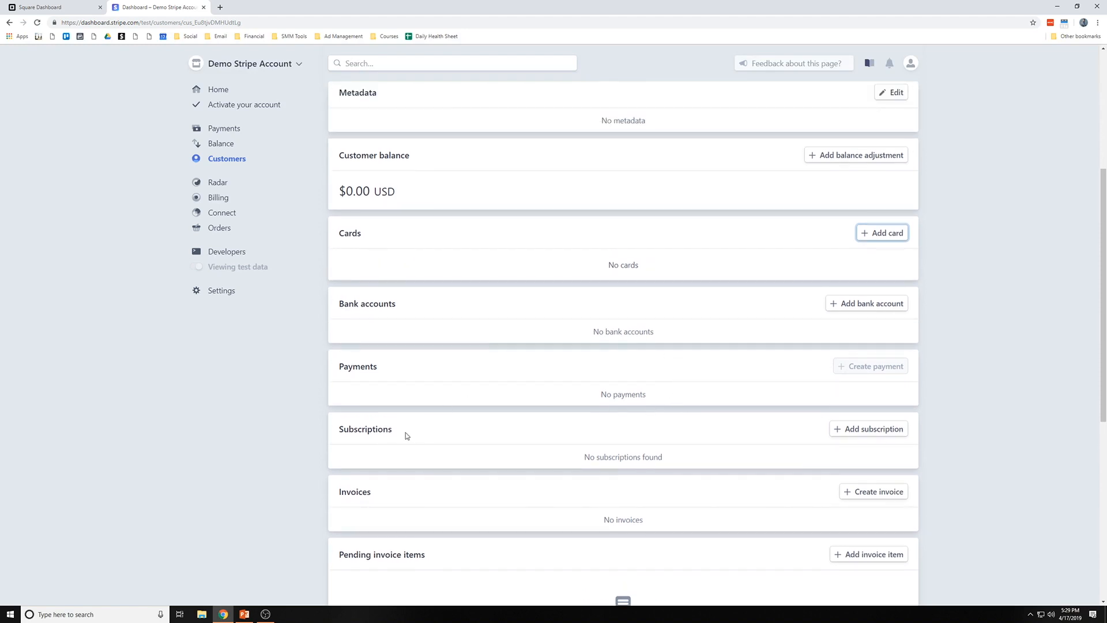
{"action": "left_click_drag", "start_coordinate": [400, 434], "coordinate": [748, 460]}
{"action": "left_click", "coordinate": [749, 460]}
{"action": "scroll", "coordinate": [749, 455], "scroll_direction": "down", "scroll_amount": 1}
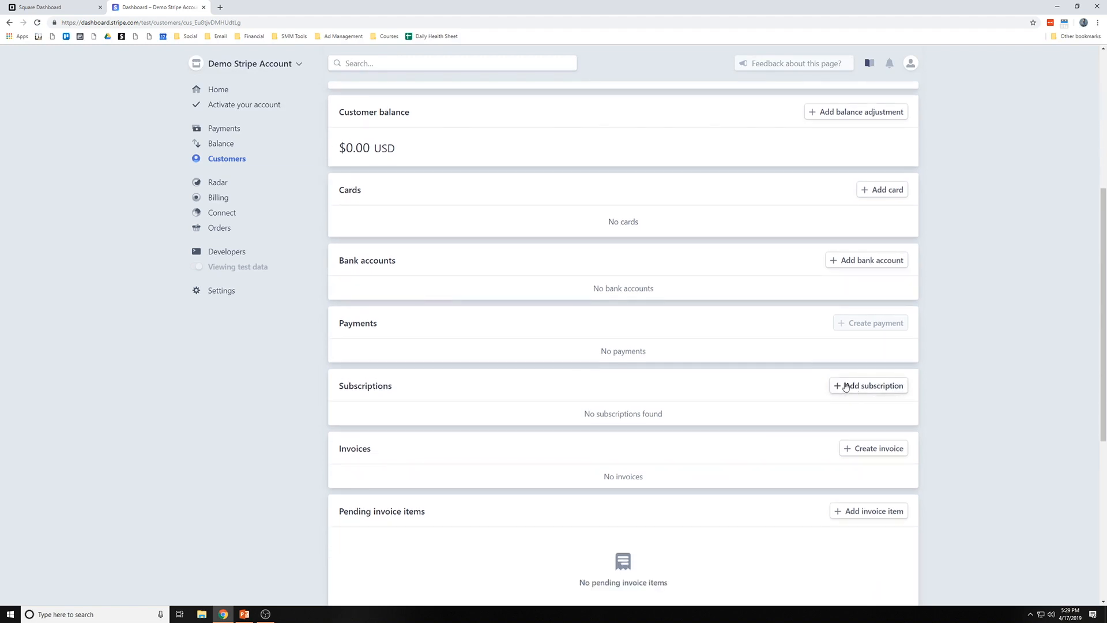
- Create a billing product named "Demo Business Facebook Ads Management", authenticating with the account password
{"action": "left_click", "coordinate": [223, 198]}
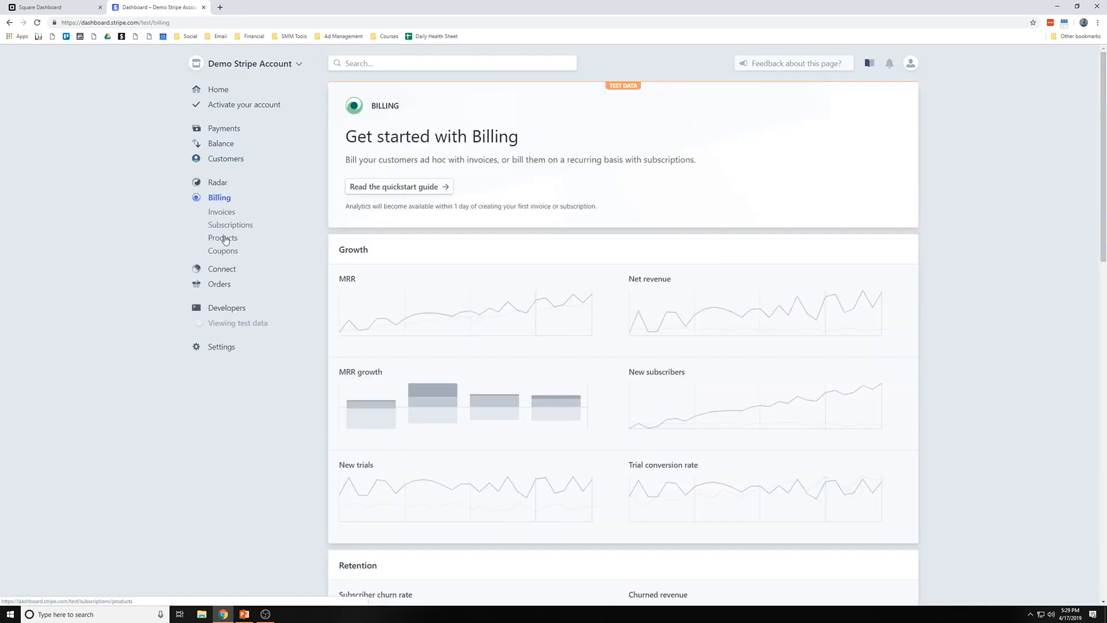
{"action": "left_click", "coordinate": [223, 237]}
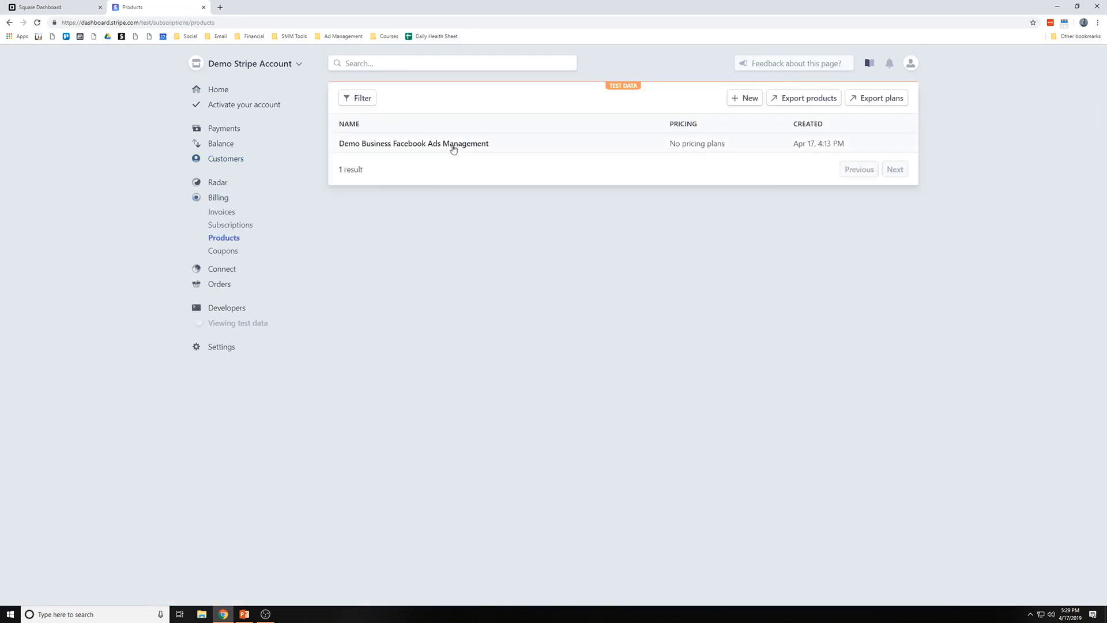
{"action": "left_click", "coordinate": [746, 98]}
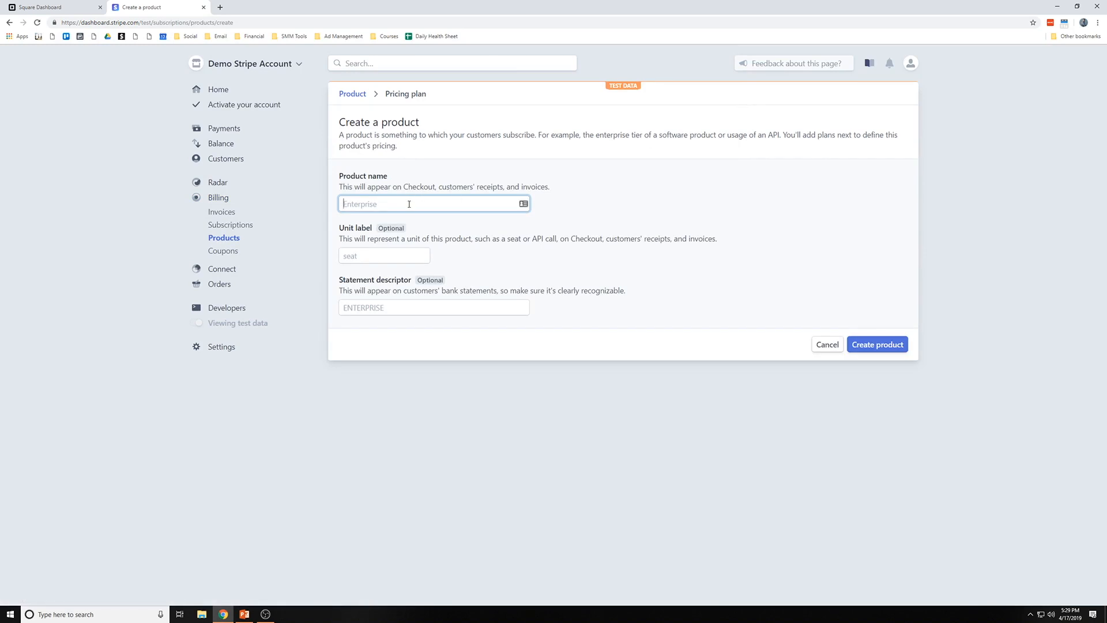
{"action": "type", "text": "B"}
{"action": "type", "text": "emo Busines"}
{"action": "type", "text": "s Facb"}
{"action": "type", "text": "ook Ads Management"}
{"action": "mouse_move", "coordinate": [394, 205]}
{"action": "left_mouse_down"}
{"action": "mouse_move", "coordinate": [340, 204]}
{"action": "mouse_move", "coordinate": [400, 200]}
{"action": "left_mouse_up"}
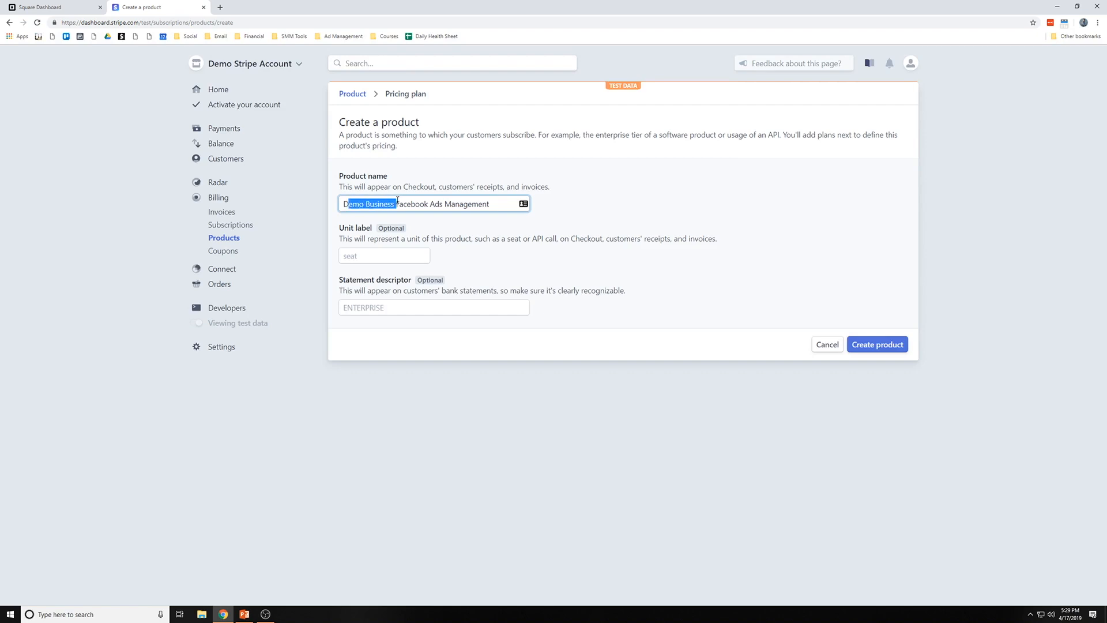
{"action": "left_click", "coordinate": [395, 200]}
{"action": "left_click", "coordinate": [886, 347]}
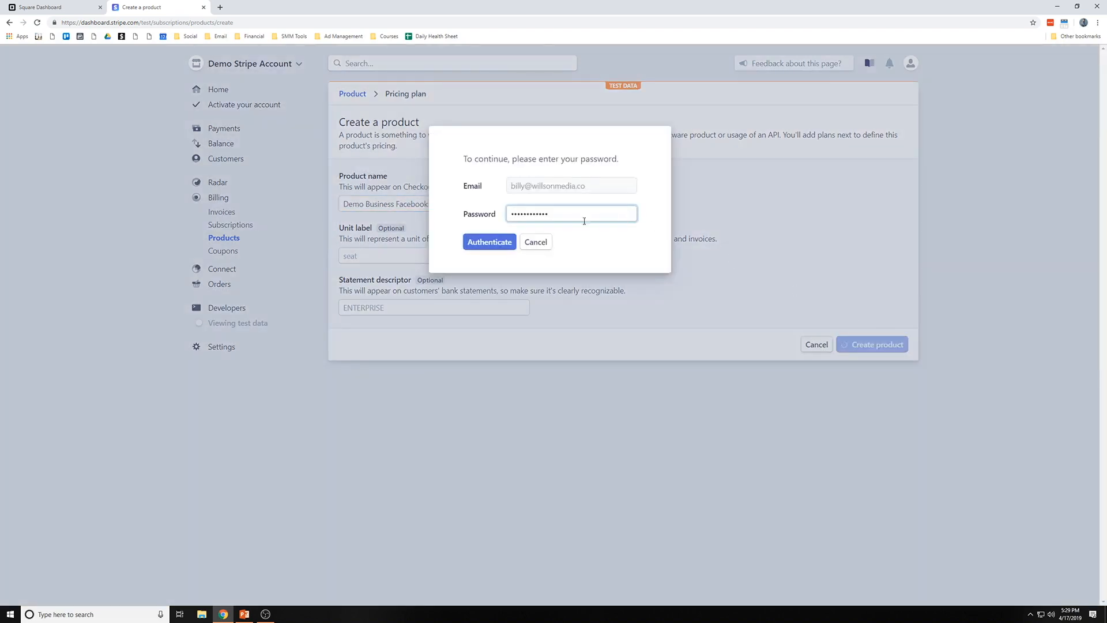
{"action": "left_click", "coordinate": [503, 242]}
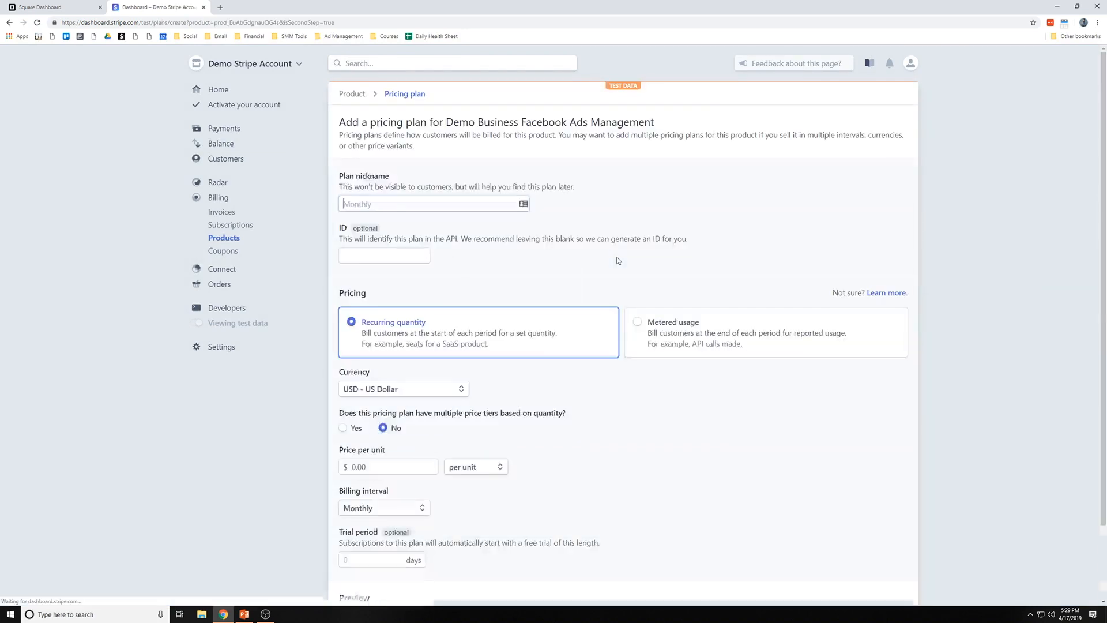
- Give the product's pricing plan the nickname "Demo Business Facebook Ads Manaement"
{"action": "scroll", "coordinate": [597, 254], "scroll_direction": "down", "scroll_amount": 1}
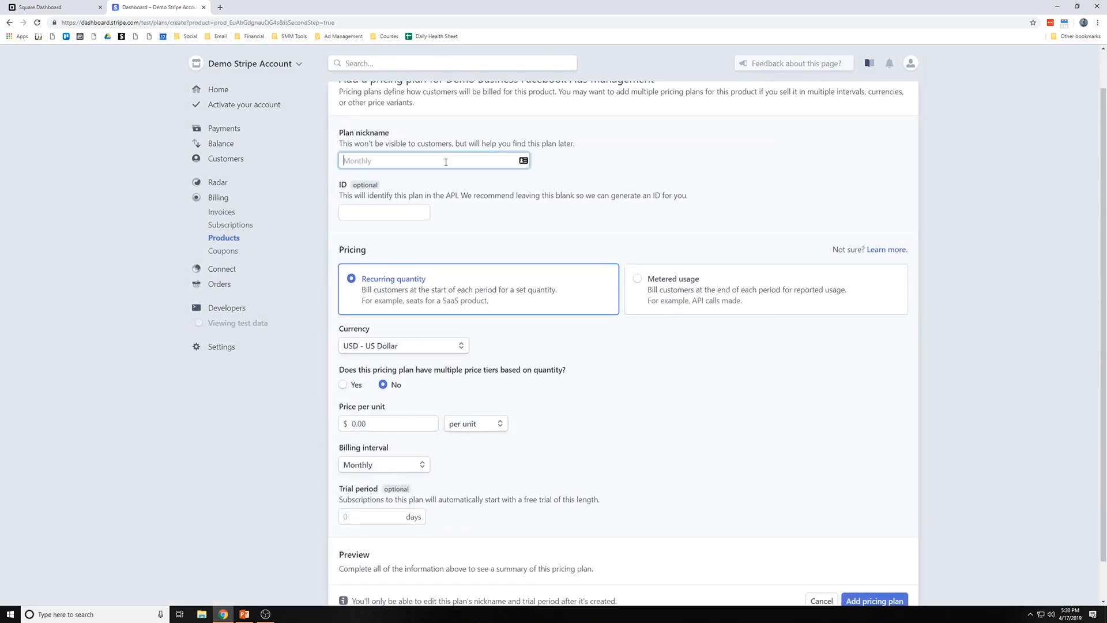
{"action": "type", "text": "Demo"}
{"action": "type", "text": " Busiens"}
{"action": "type", "text": " Facebook Ads Man"}
{"action": "type", "text": "aeme"}
{"action": "left_click", "coordinate": [365, 160]}
{"action": "type", "text": "Business"}
{"action": "left_click", "coordinate": [455, 178]}
- Price the recurring plan at $1,500.00 per unit with monthly billing and add it to the product
{"action": "scroll", "coordinate": [471, 184], "scroll_direction": "down", "scroll_amount": 2}
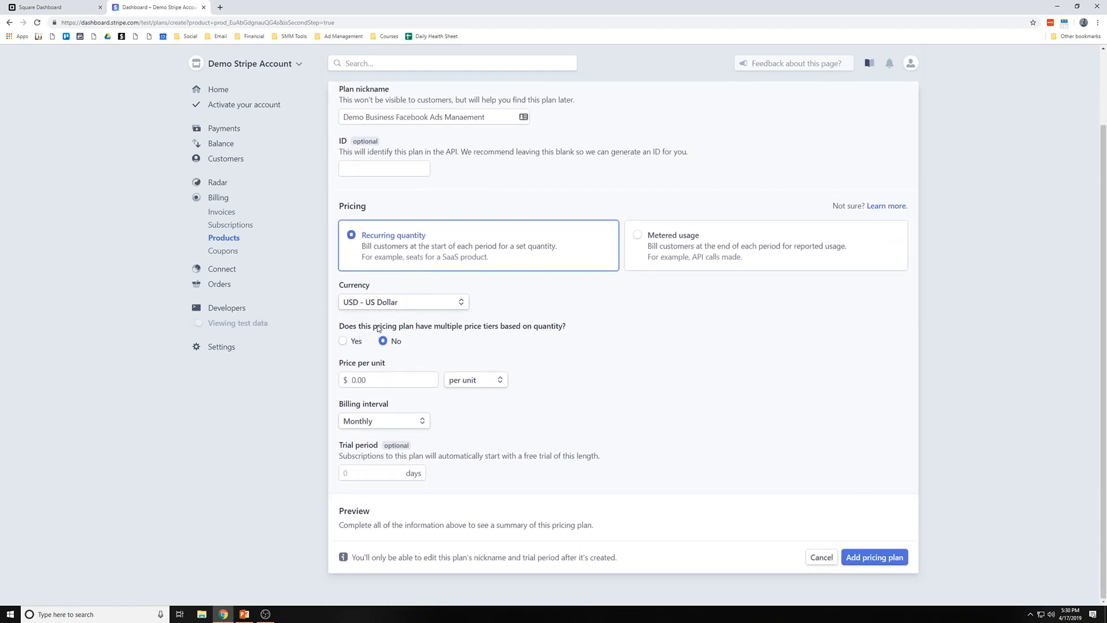
{"action": "left_click", "coordinate": [390, 381]}
{"action": "type", "text": "1500"}
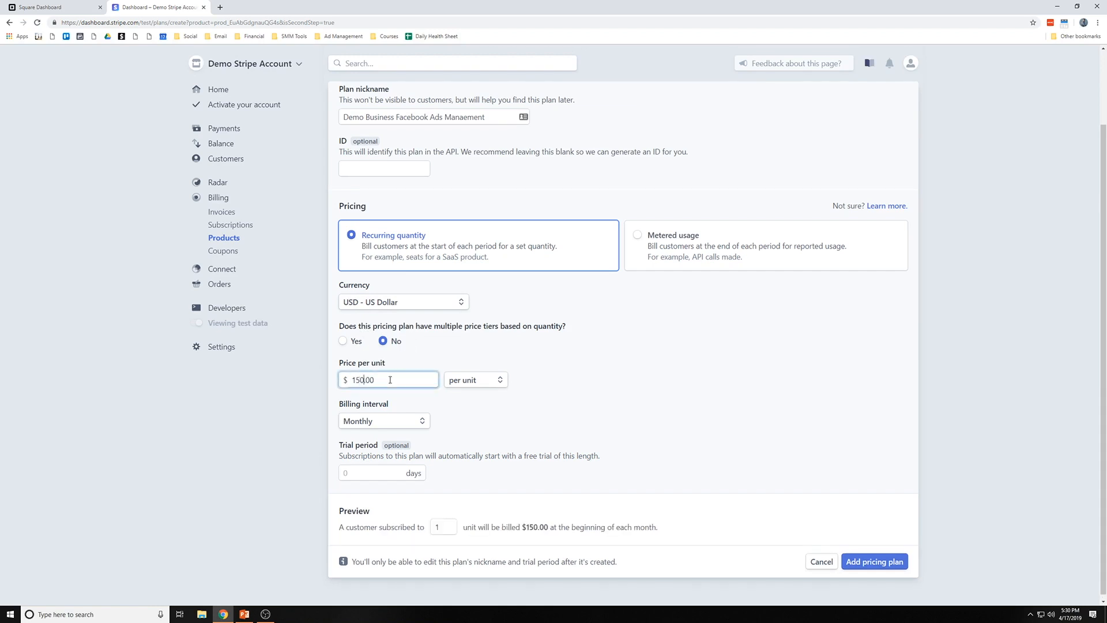
{"action": "left_click", "coordinate": [521, 359]}
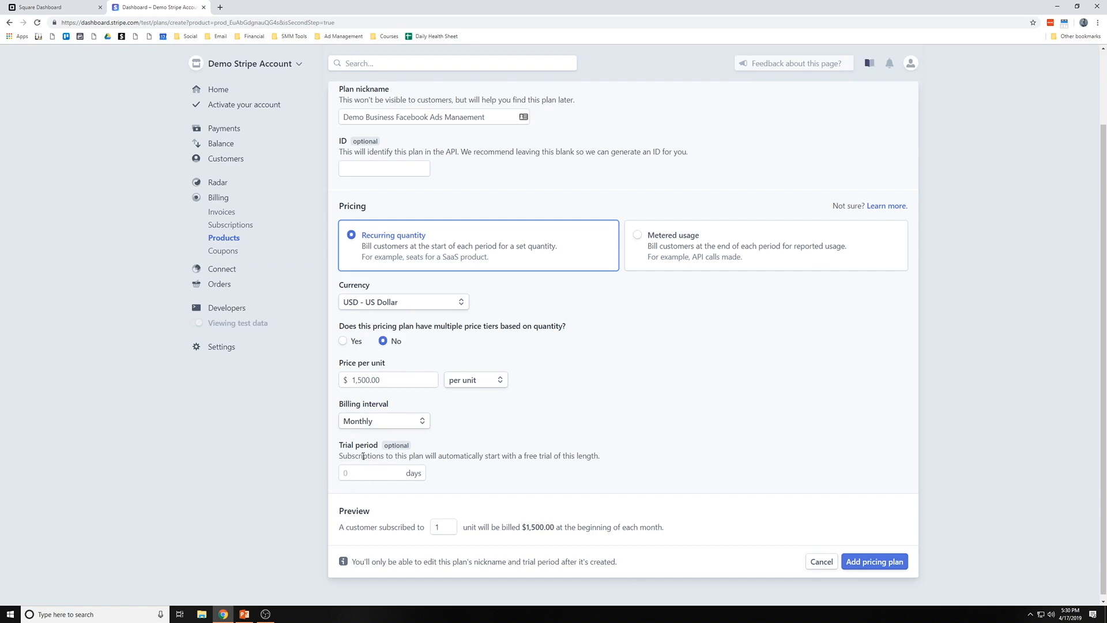
{"action": "left_click", "coordinate": [874, 561]}
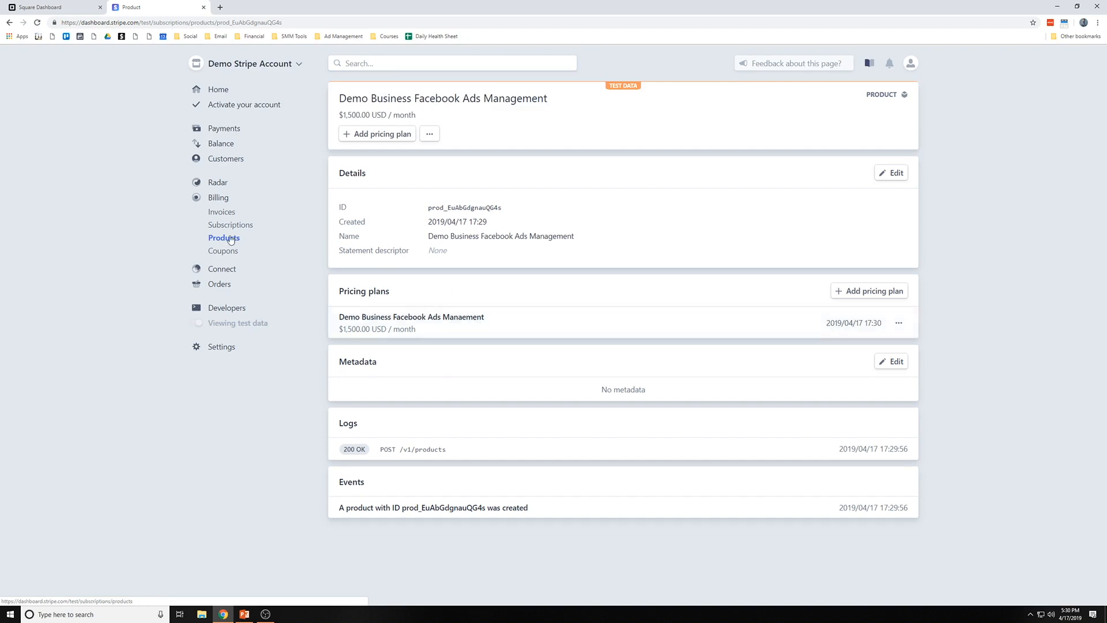
- Draft a subscription for the test customer using the $1,500.00 monthly Demo Business Facebook Ads Management plan
{"action": "left_click", "coordinate": [236, 157]}
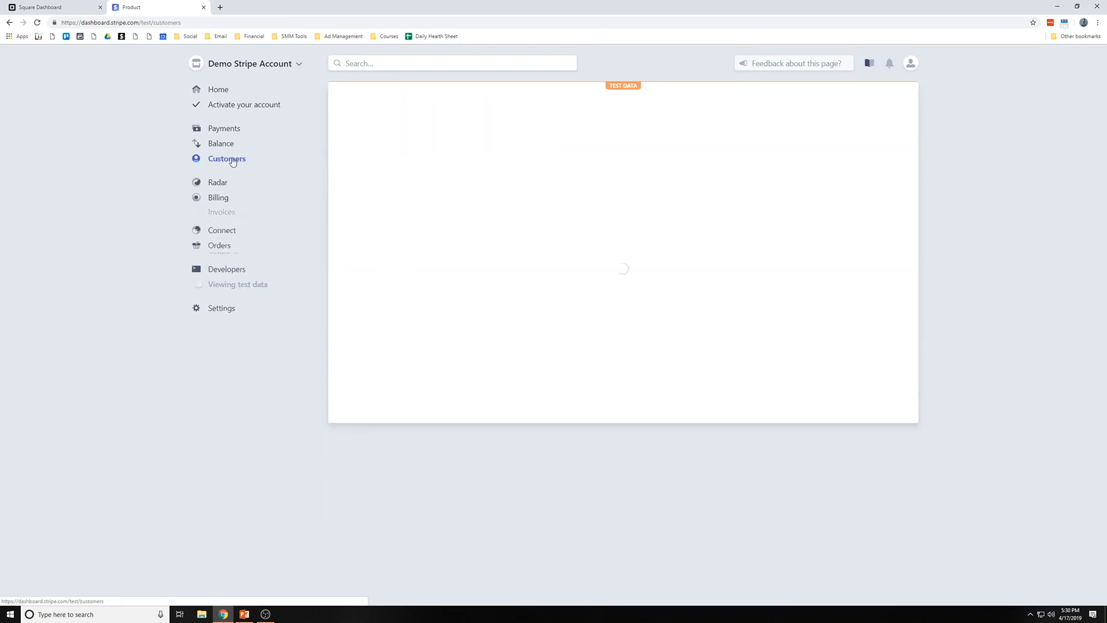
{"action": "left_click", "coordinate": [431, 150]}
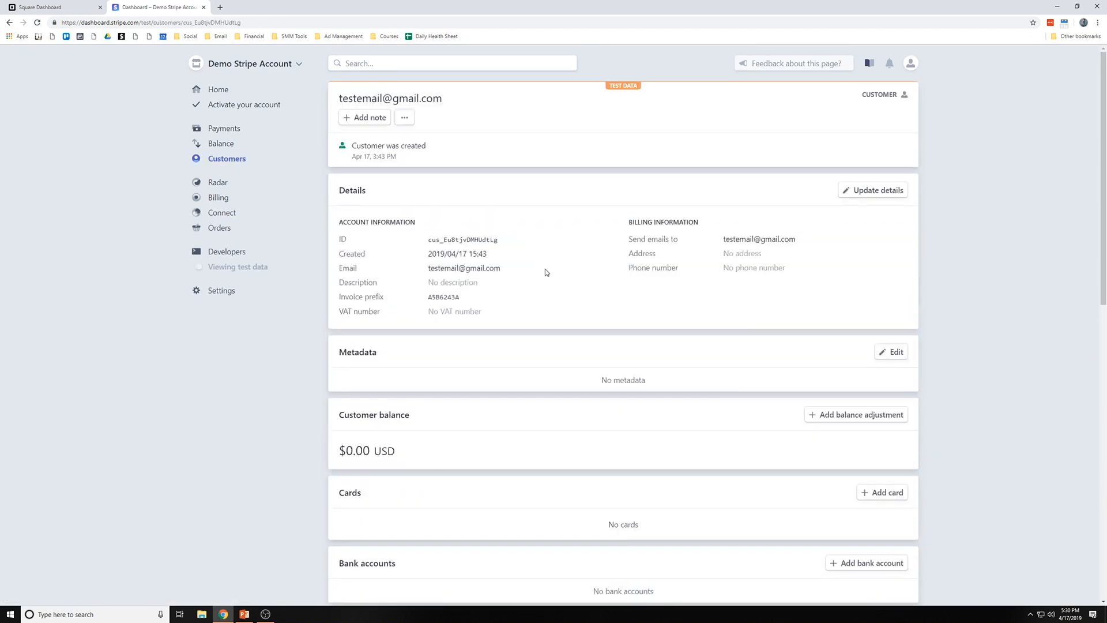
{"action": "scroll", "coordinate": [545, 270], "scroll_direction": "down", "scroll_amount": 5}
{"action": "scroll", "coordinate": [520, 295], "scroll_direction": "down", "scroll_amount": 1}
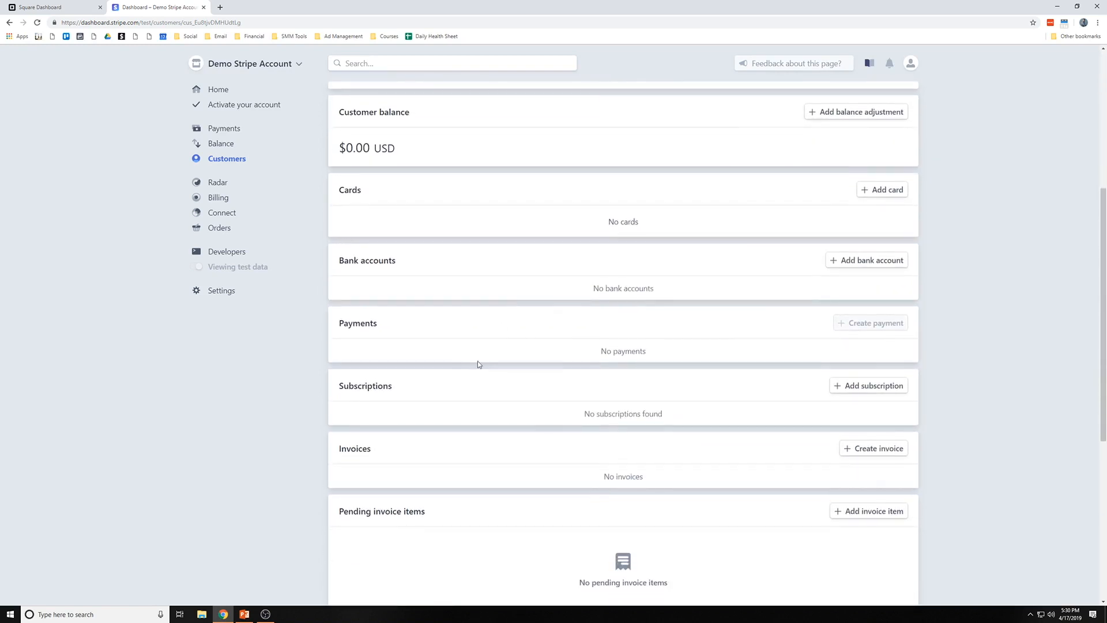
{"action": "left_click", "coordinate": [865, 394]}
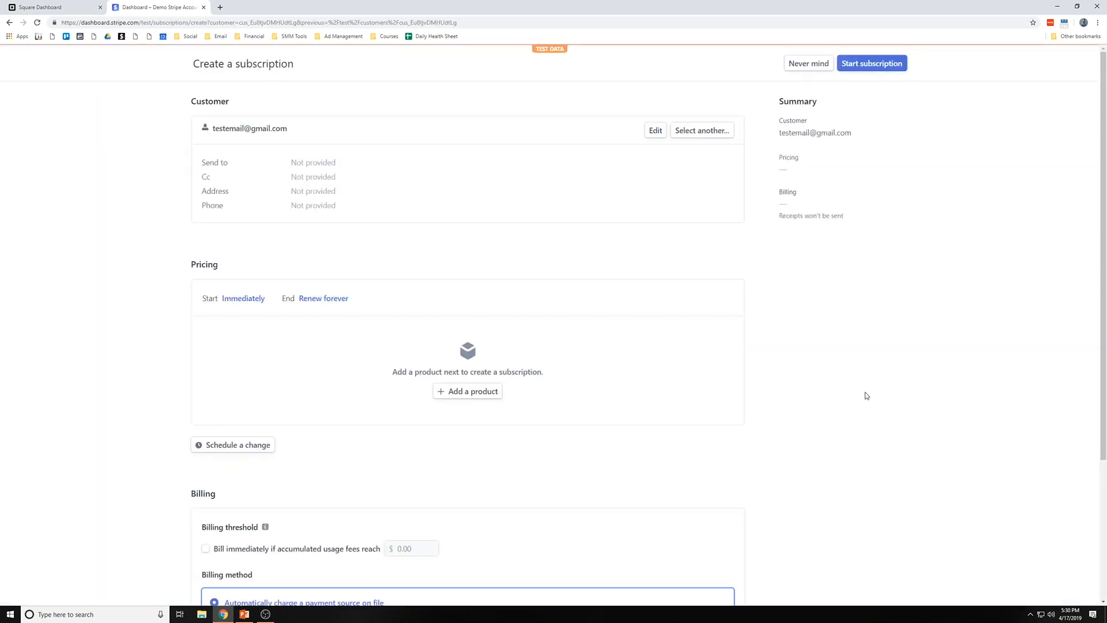
{"action": "scroll", "coordinate": [301, 251], "scroll_direction": "down", "scroll_amount": 1}
{"action": "scroll", "coordinate": [271, 245], "scroll_direction": "up", "scroll_amount": 1}
{"action": "left_click", "coordinate": [465, 392]}
{"action": "left_click", "coordinate": [464, 255]}
{"action": "scroll", "coordinate": [465, 258], "scroll_direction": "down", "scroll_amount": 1}
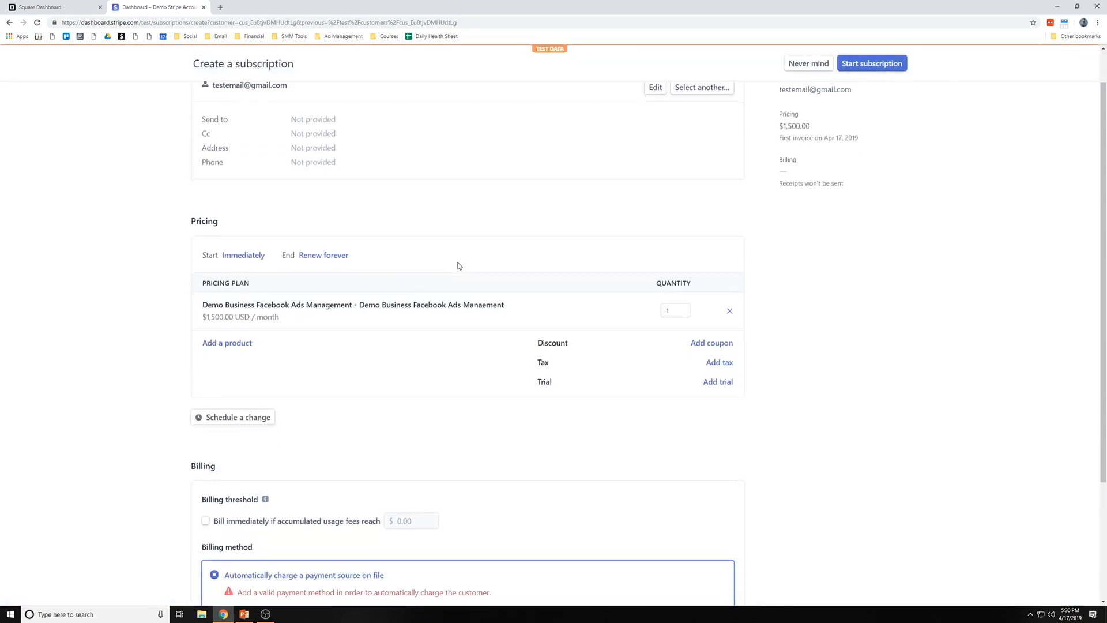
- Check the subscription's start date choices and review its end, billing method and memo settings without changing them
{"action": "left_click", "coordinate": [248, 255]}
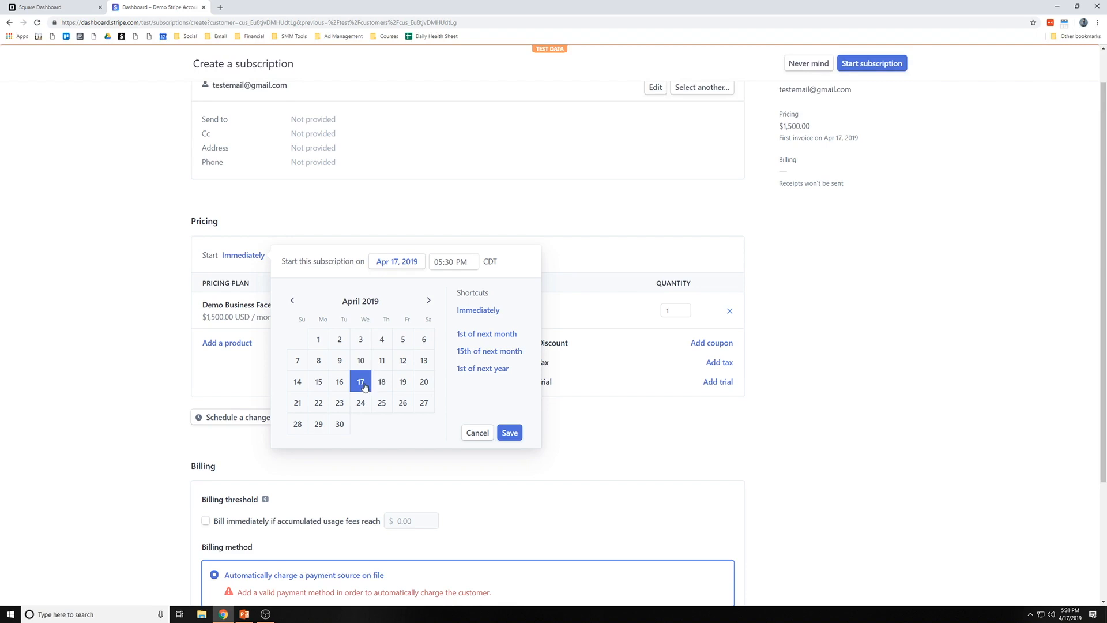
{"action": "left_click", "coordinate": [594, 252]}
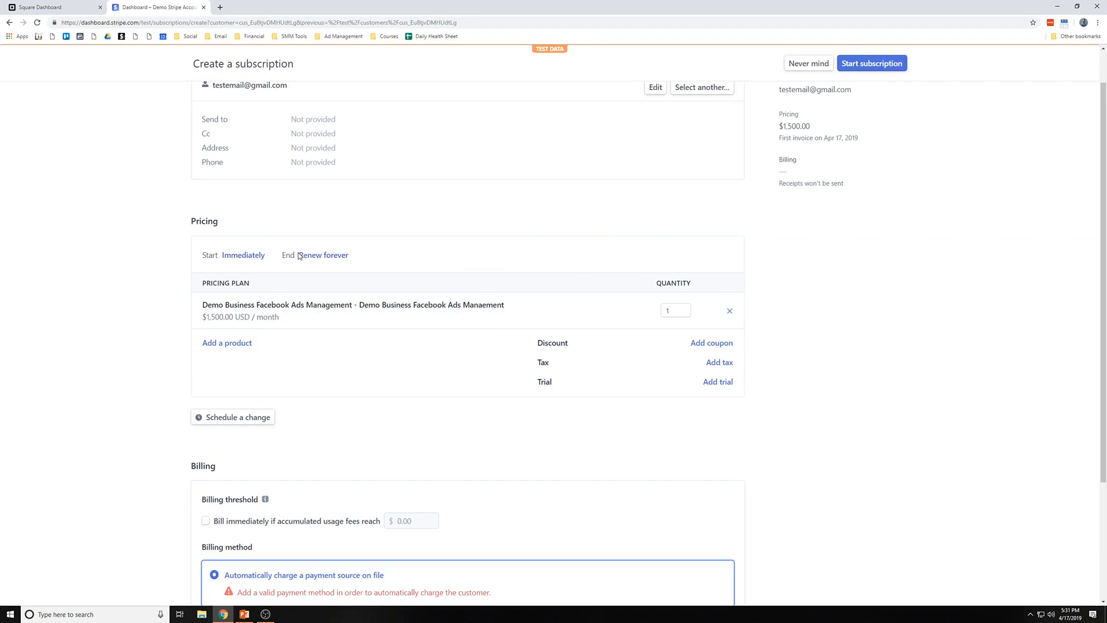
{"action": "scroll", "coordinate": [271, 295], "scroll_direction": "down", "scroll_amount": 1}
{"action": "scroll", "coordinate": [258, 270], "scroll_direction": "down", "scroll_amount": 2}
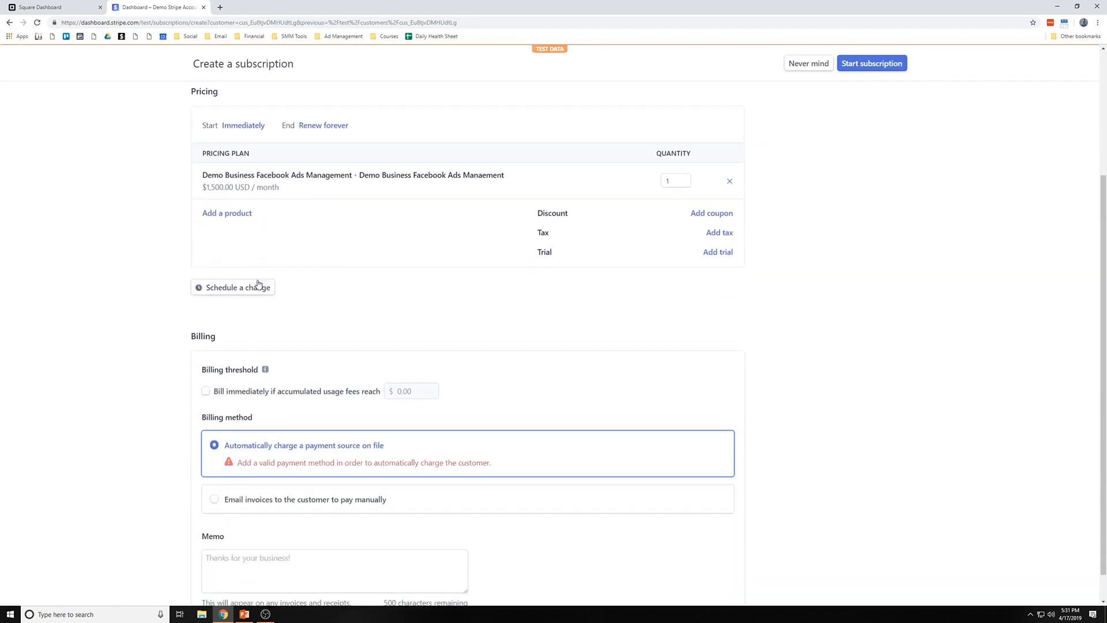
{"action": "scroll", "coordinate": [190, 381], "scroll_direction": "down", "scroll_amount": 1}
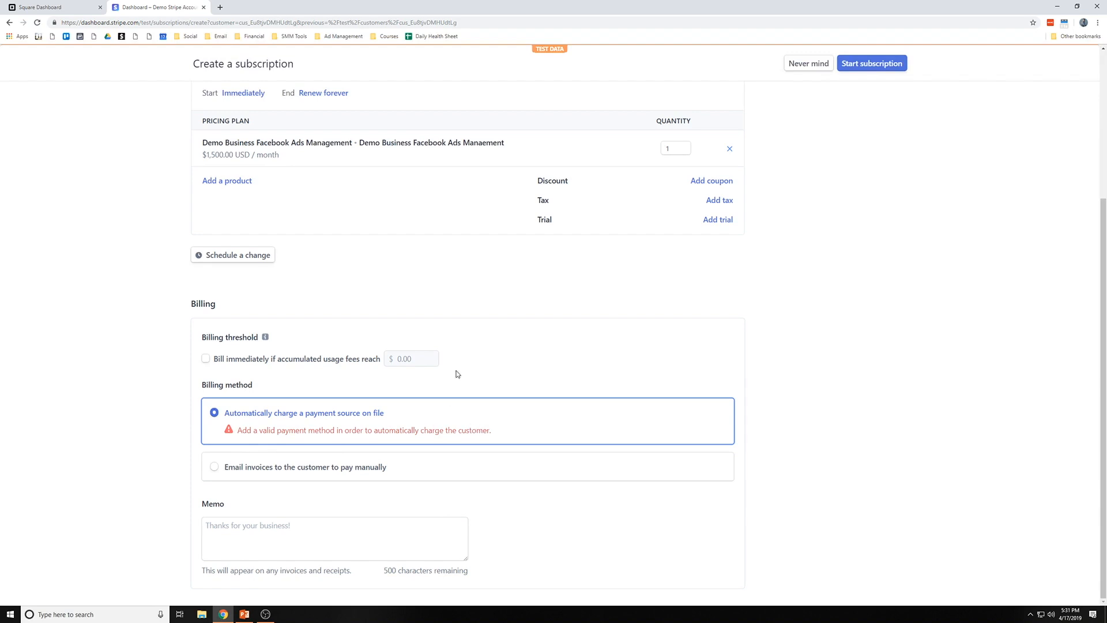
{"action": "scroll", "coordinate": [252, 482], "scroll_direction": "up", "scroll_amount": 4}
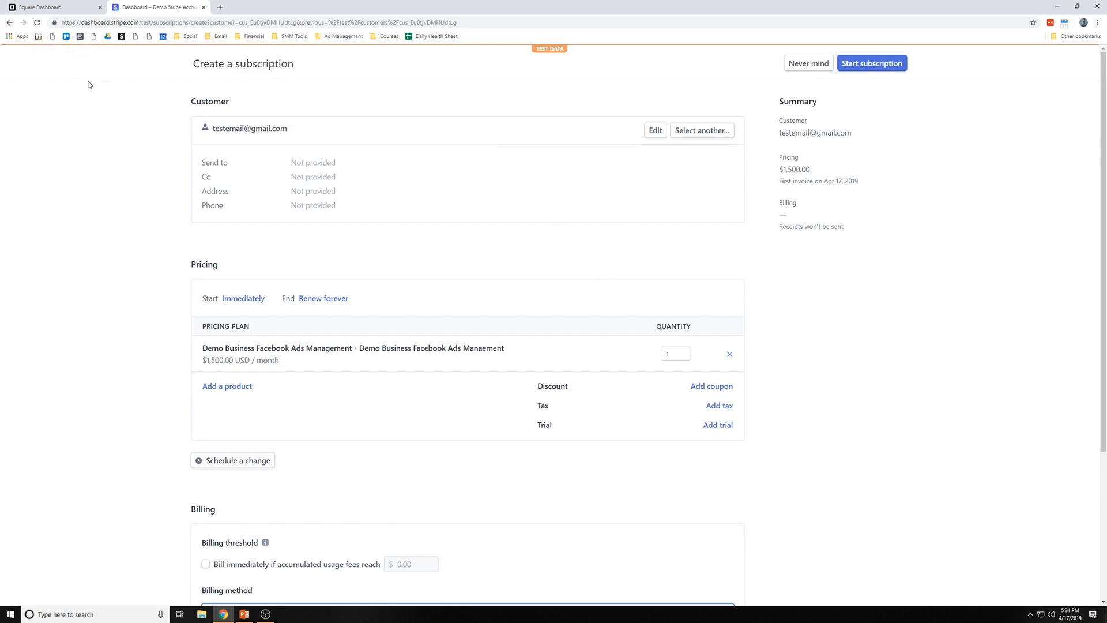
- Leave the subscription form without starting it, and view the test payments page and the home dashboard
{"action": "left_click", "coordinate": [11, 23]}
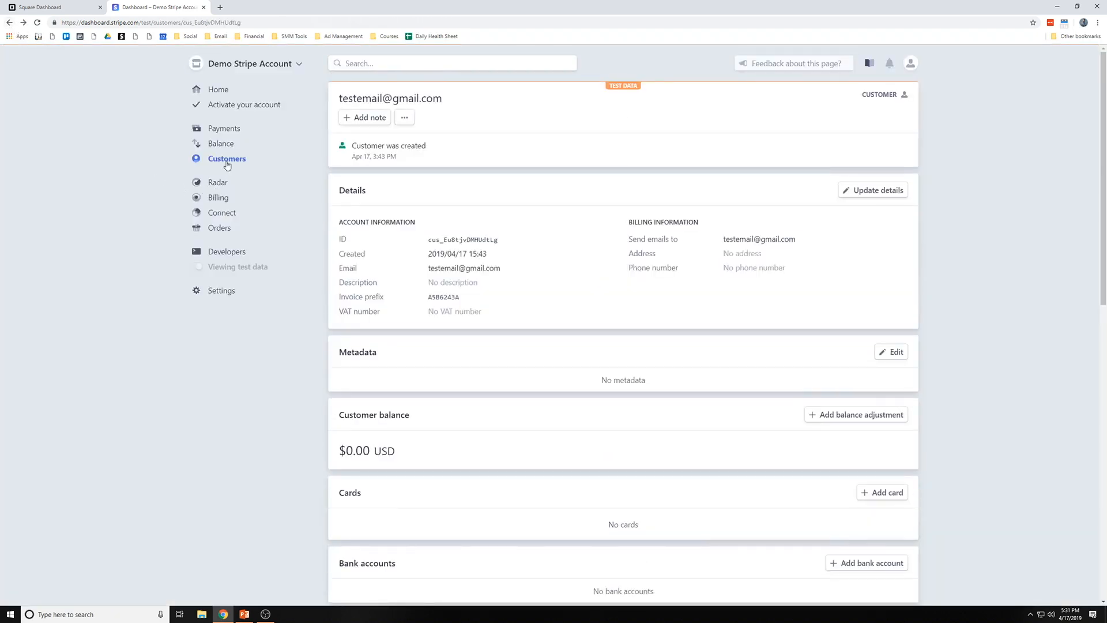
{"action": "left_click", "coordinate": [224, 129]}
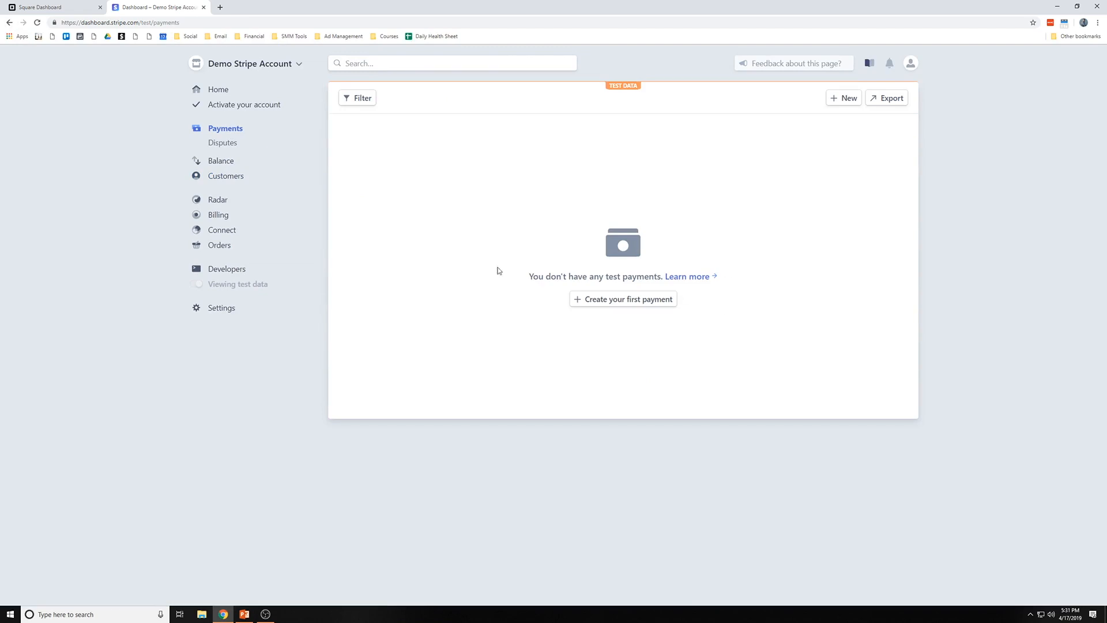
{"action": "left_click", "coordinate": [215, 91]}
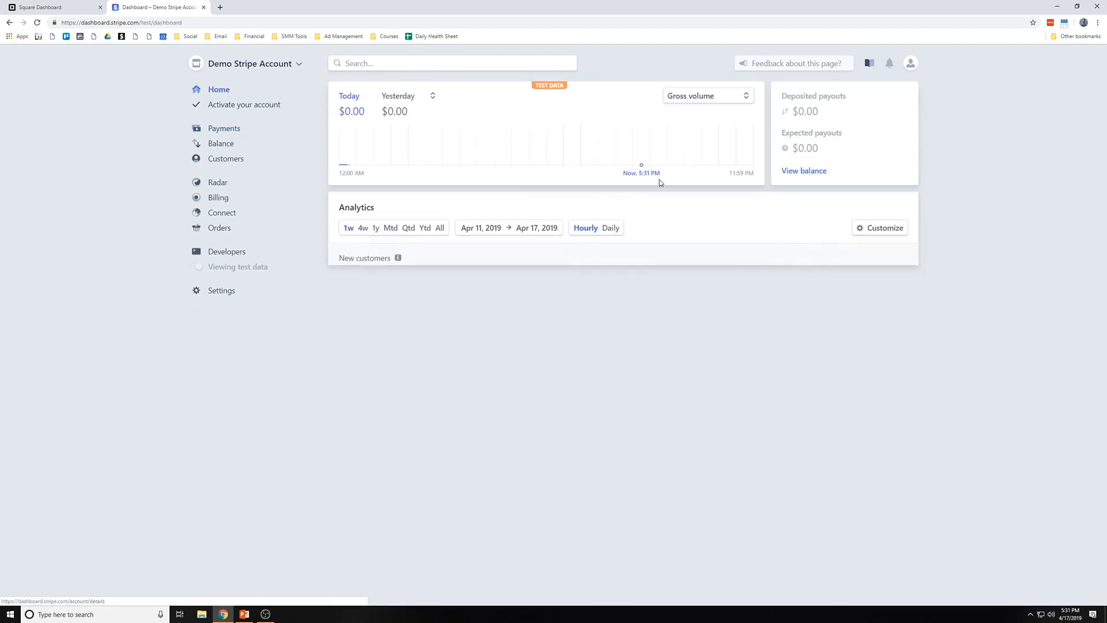